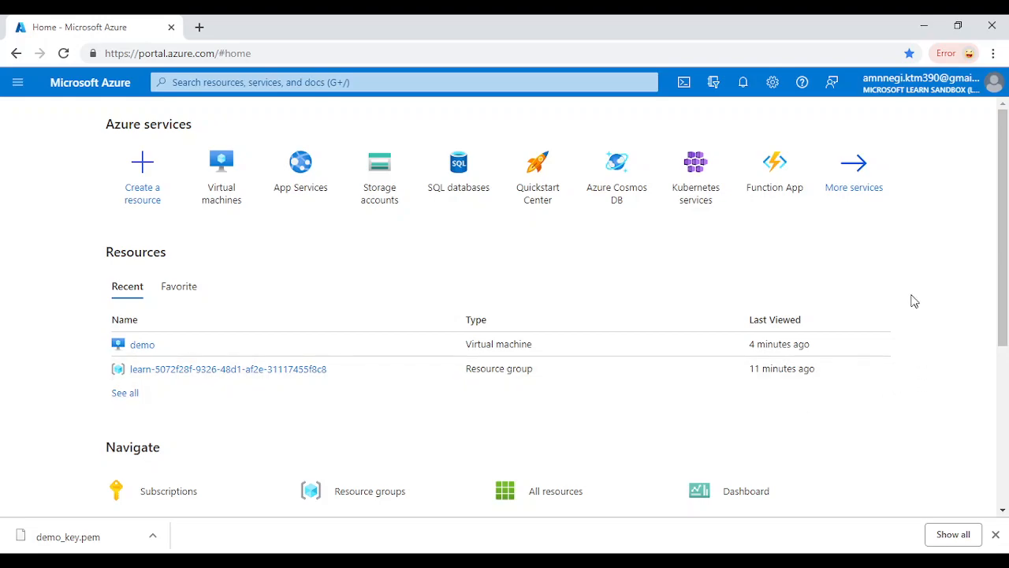
Start creating a new Azure virtual machine from the Virtual machines list
{"action": "left_click", "coordinate": [225, 175]}
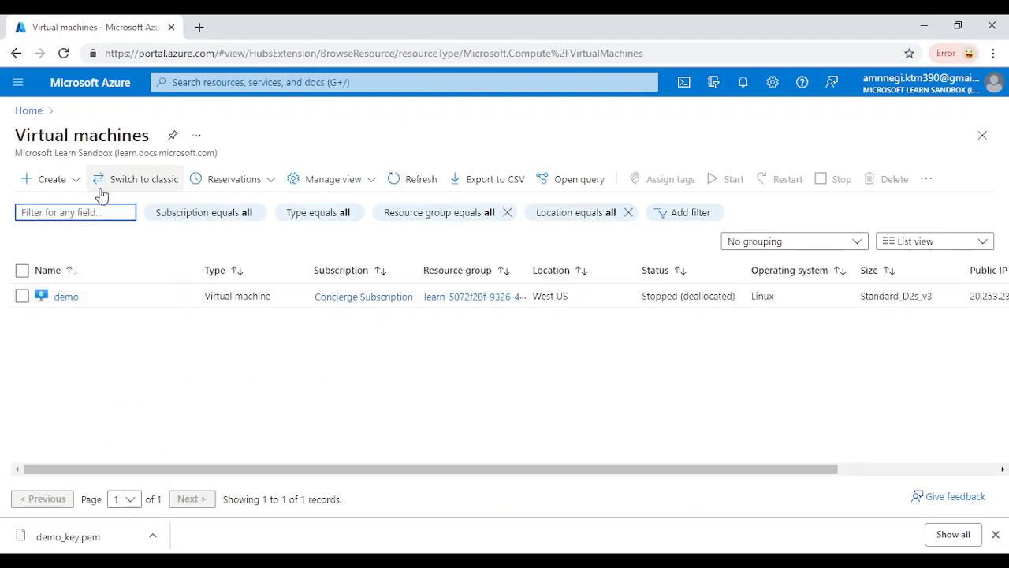
{"action": "left_click", "coordinate": [64, 182]}
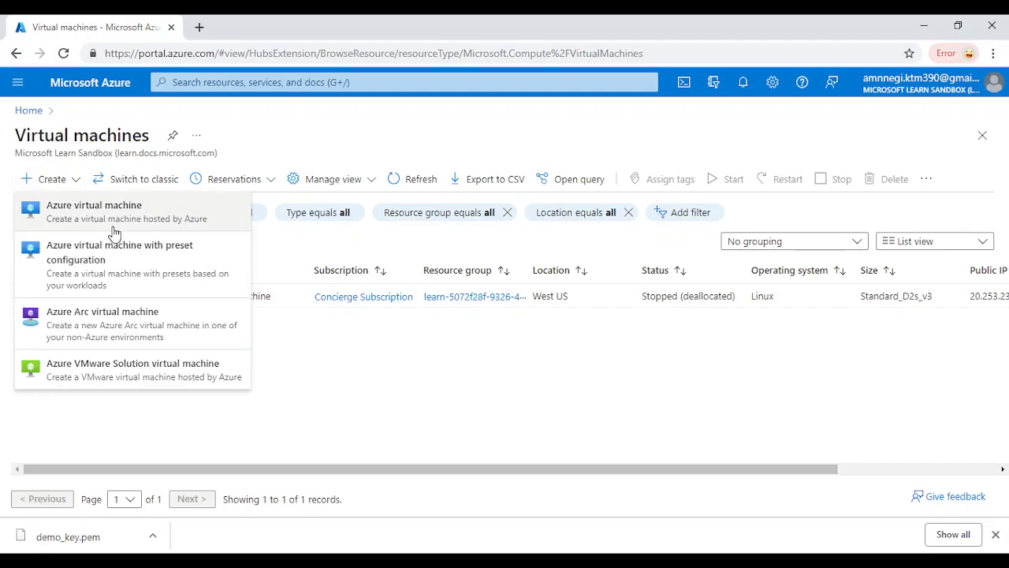
{"action": "left_click", "coordinate": [163, 220]}
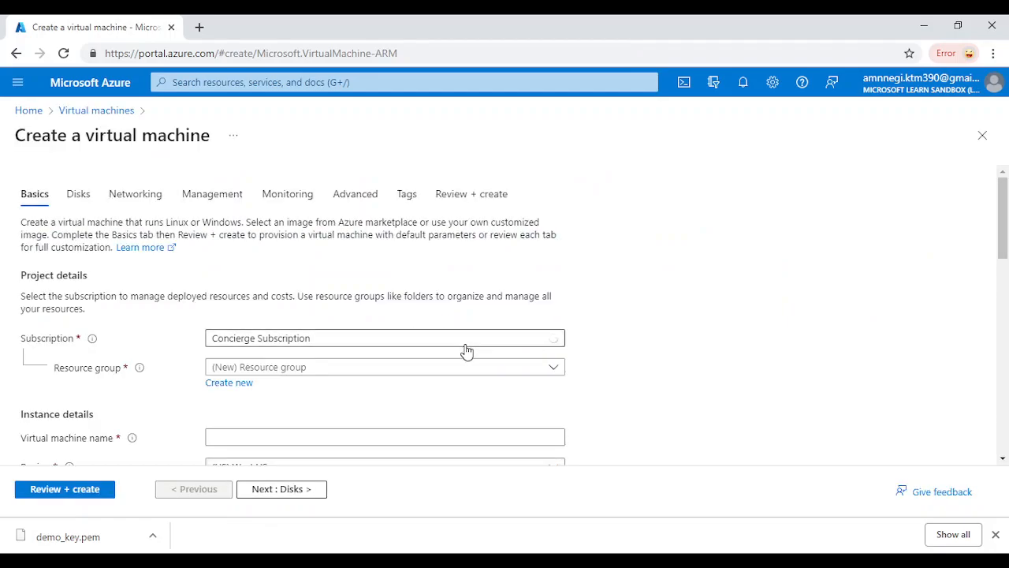
{"action": "scroll", "coordinate": [465, 352], "scroll_direction": "down", "scroll_amount": 1}
{"action": "scroll", "coordinate": [455, 381], "scroll_direction": "up", "scroll_amount": 1}
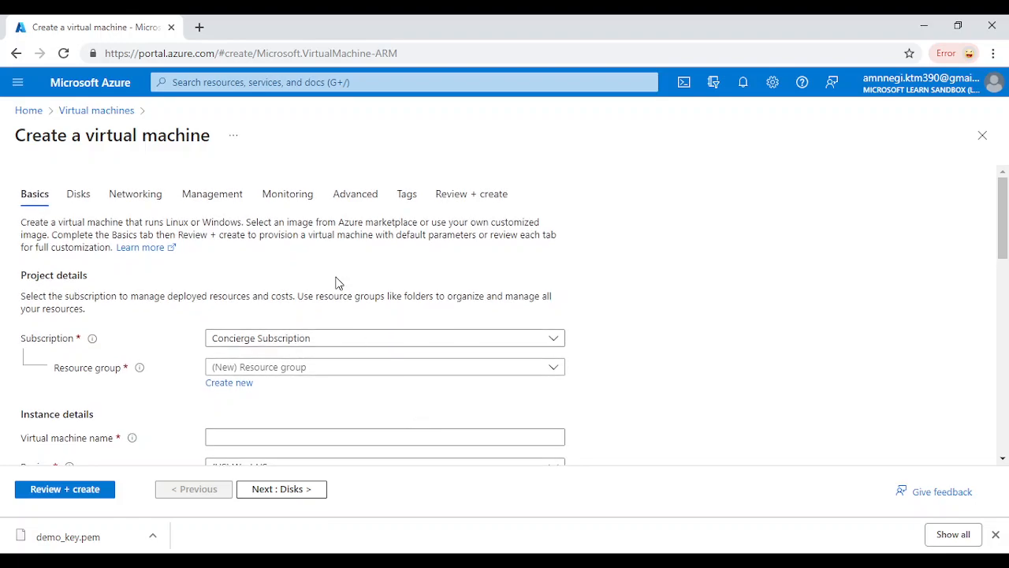
Assign the existing learn resource group and name the VM demovm
{"action": "left_click", "coordinate": [323, 374]}
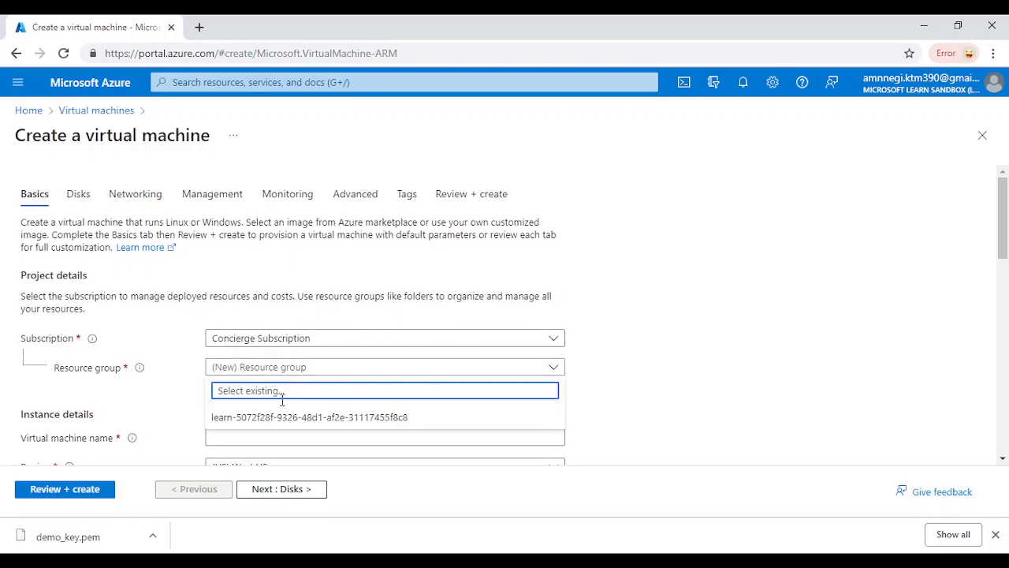
{"action": "left_click", "coordinate": [337, 417]}
{"action": "scroll", "coordinate": [274, 420], "scroll_direction": "down", "scroll_amount": 1}
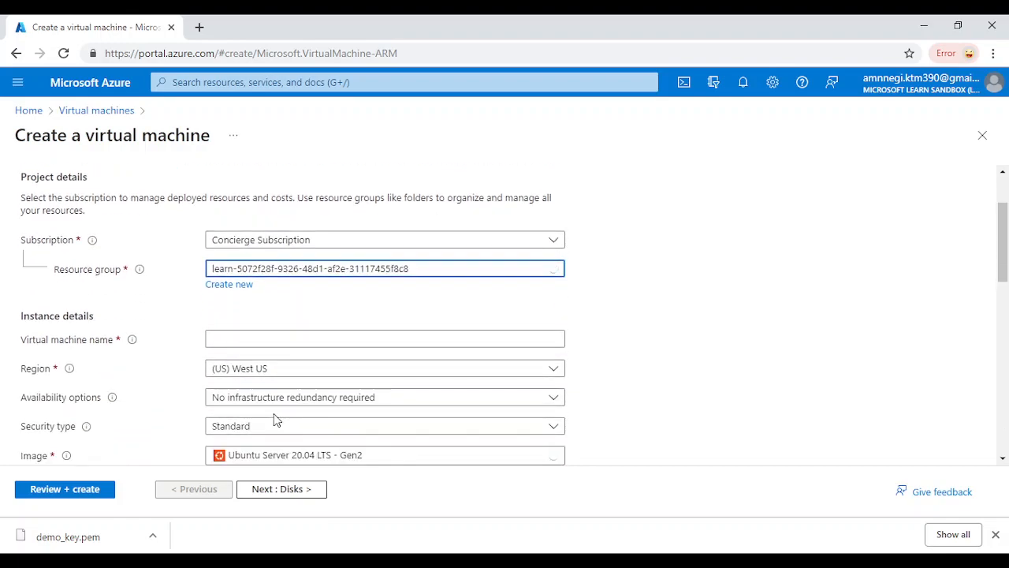
{"action": "left_click", "coordinate": [319, 342]}
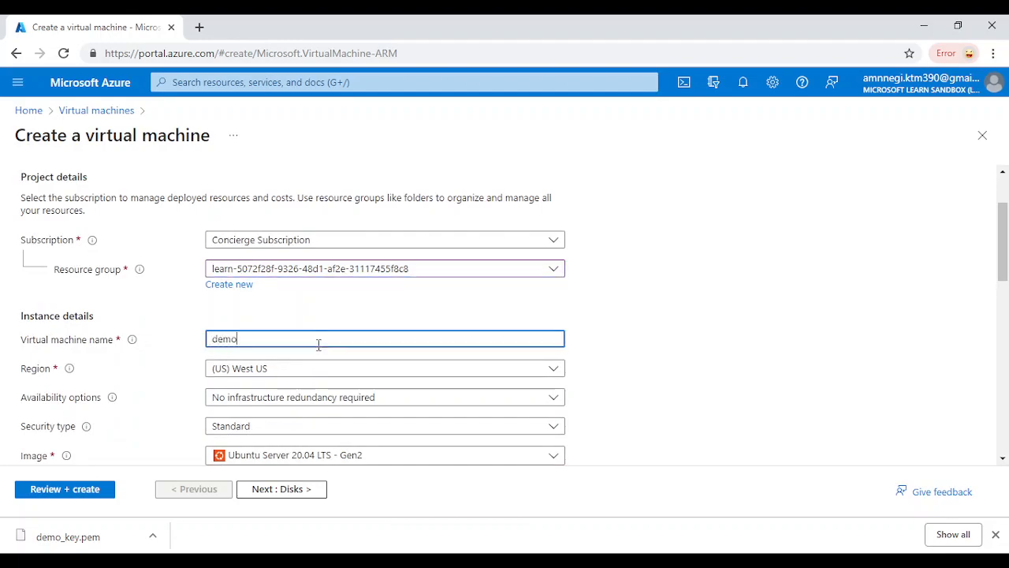
{"action": "type", "text": "demo_v"}
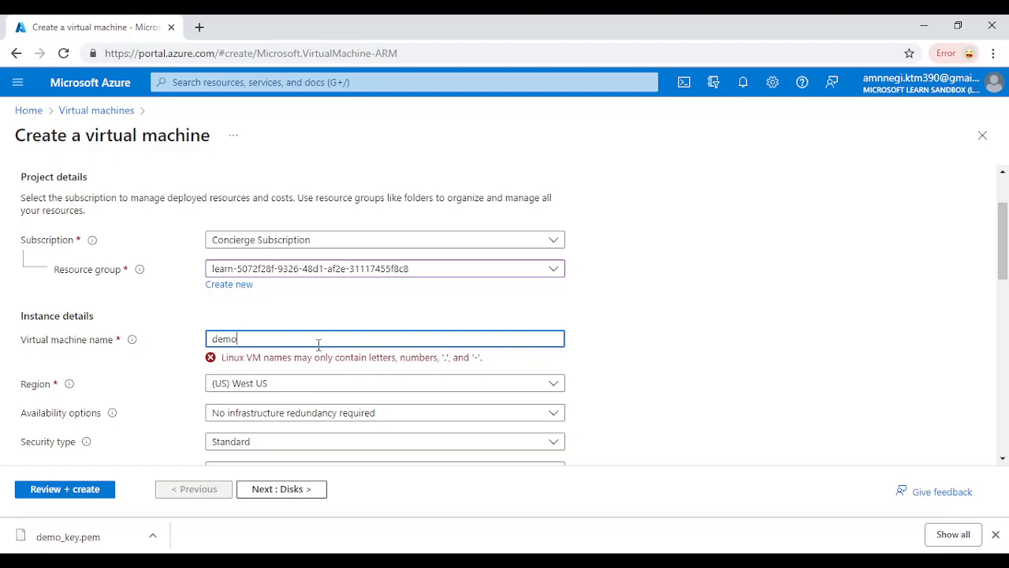
Keep SSH public key authentication for administrator azureuser
{"action": "scroll", "coordinate": [318, 345], "scroll_direction": "down", "scroll_amount": 1}
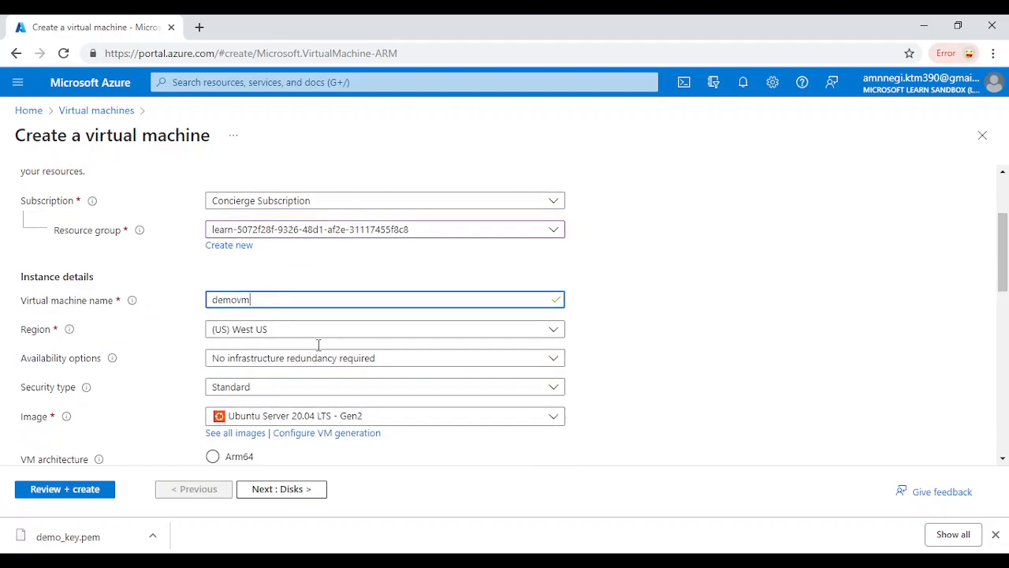
{"action": "scroll", "coordinate": [370, 362], "scroll_direction": "down", "scroll_amount": 1}
{"action": "scroll", "coordinate": [371, 363], "scroll_direction": "down", "scroll_amount": 4}
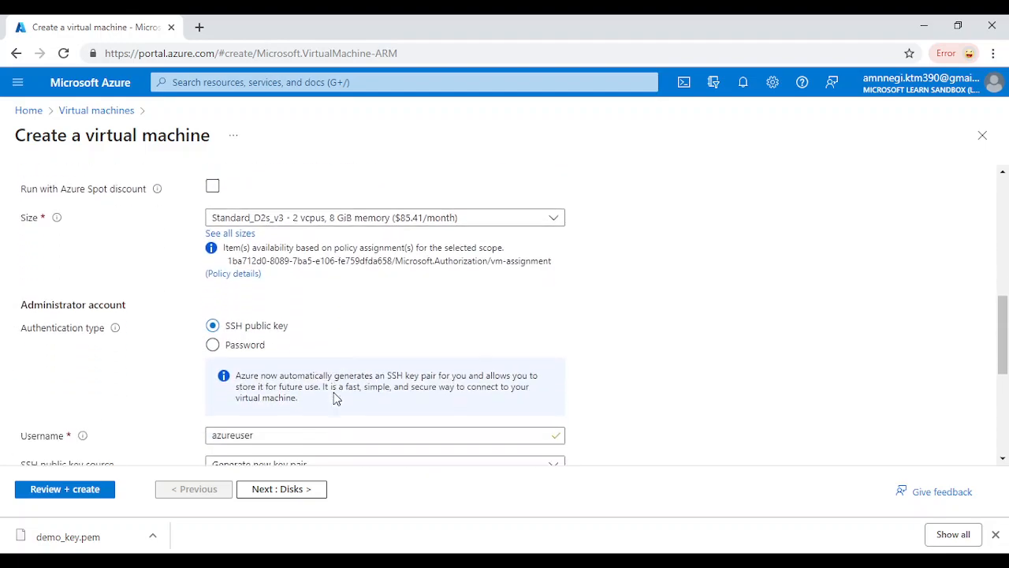
{"action": "scroll", "coordinate": [311, 400], "scroll_direction": "up", "scroll_amount": 3}
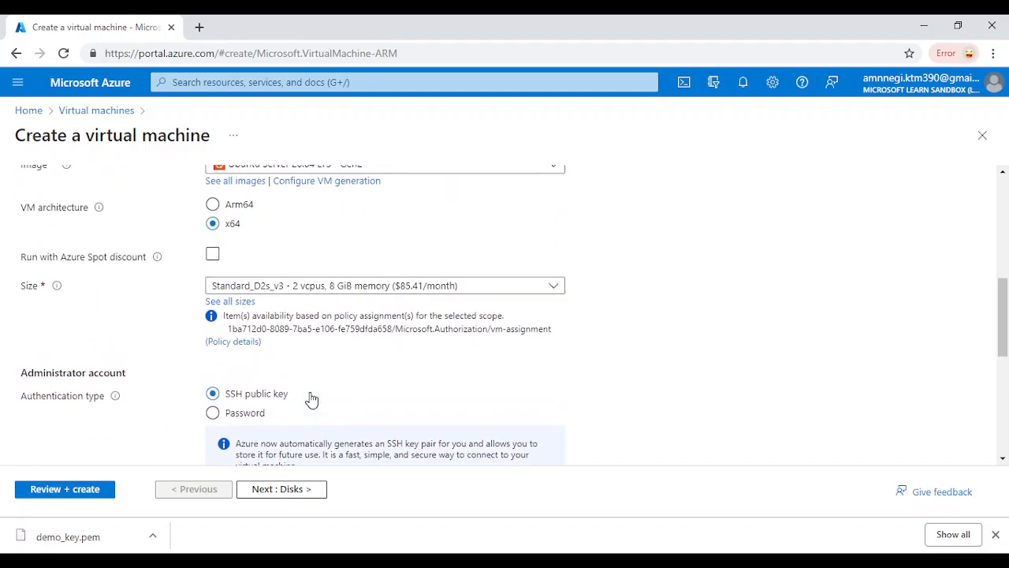
{"action": "scroll", "coordinate": [331, 415], "scroll_direction": "down", "scroll_amount": 2}
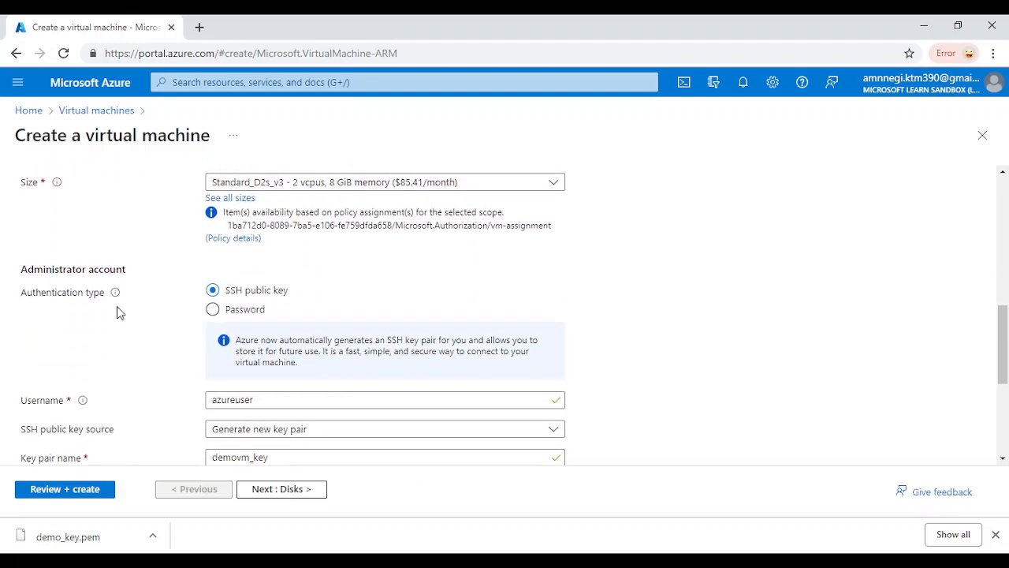
{"action": "left_click", "coordinate": [214, 313]}
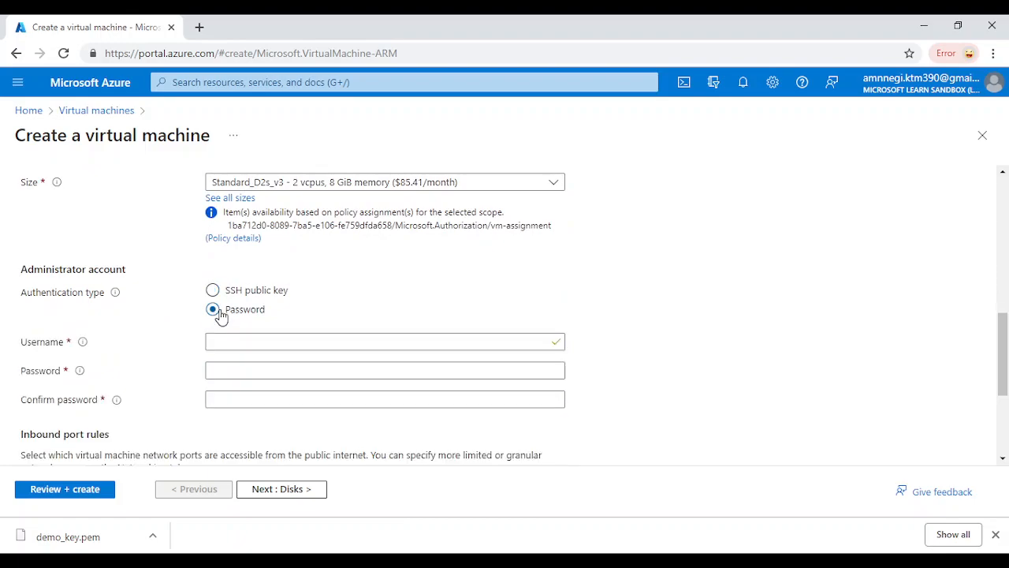
{"action": "left_click", "coordinate": [213, 292]}
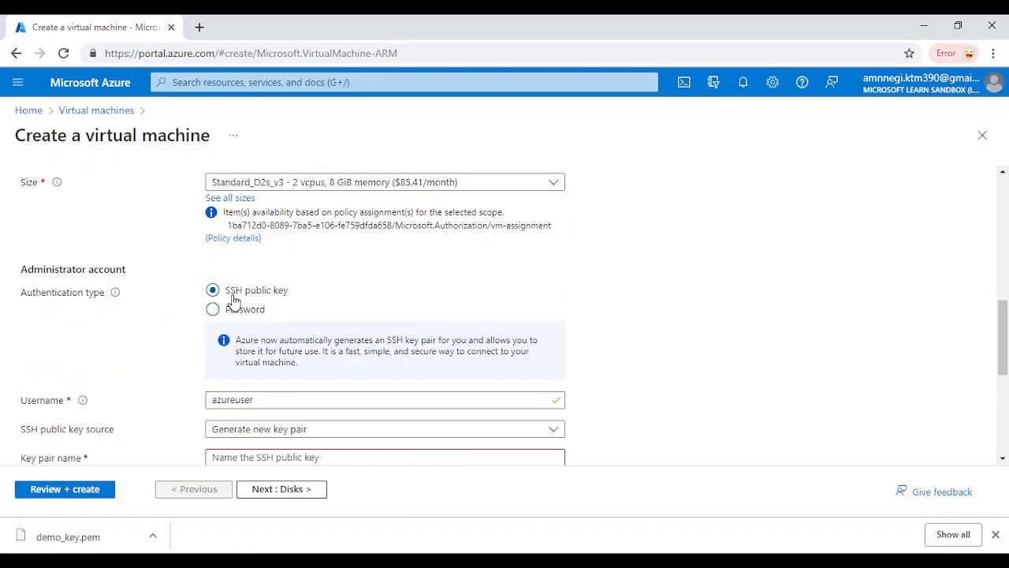
{"action": "scroll", "coordinate": [174, 381], "scroll_direction": "down", "scroll_amount": 2}
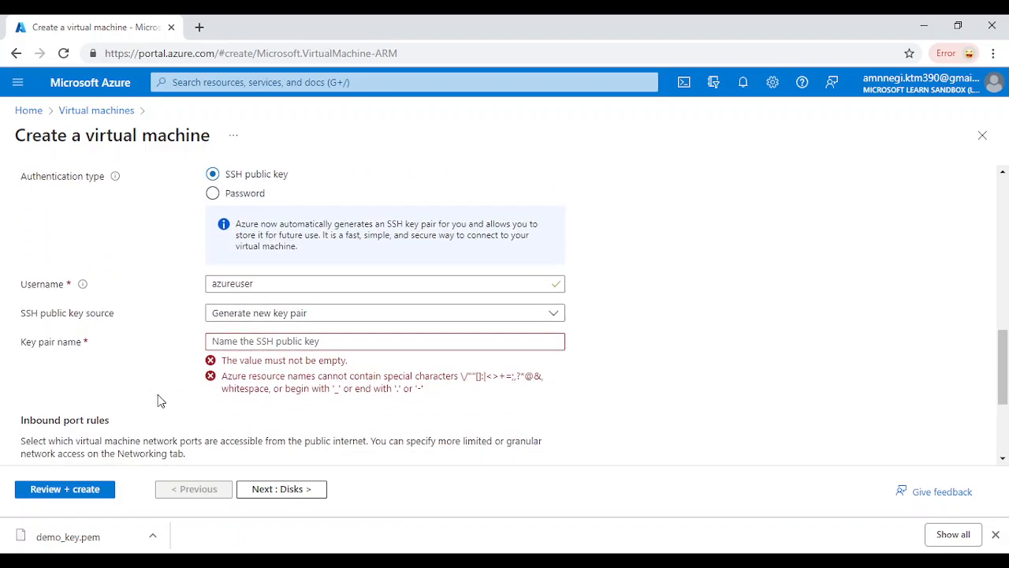
{"action": "scroll", "coordinate": [162, 405], "scroll_direction": "down", "scroll_amount": 1}
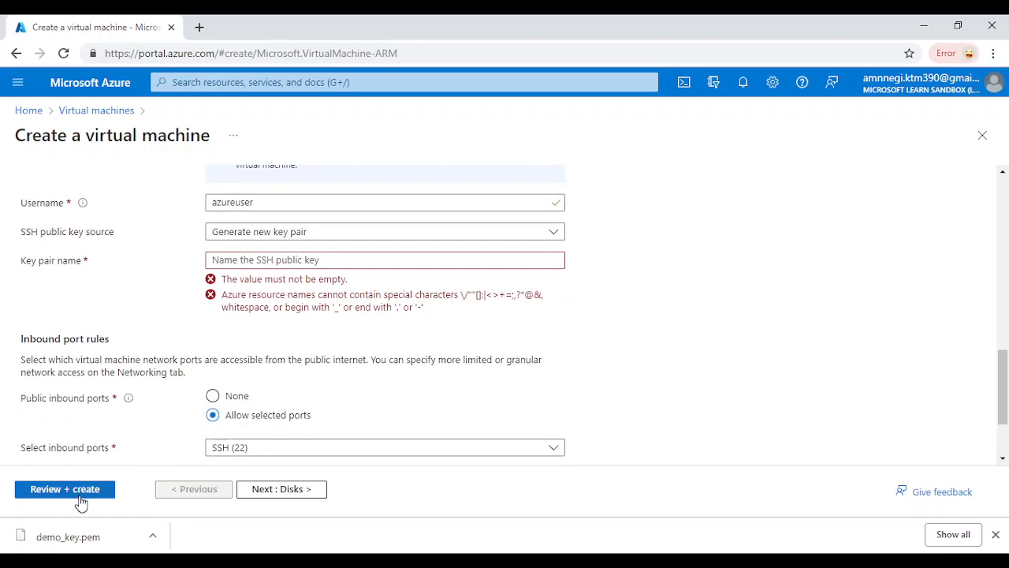
{"action": "scroll", "coordinate": [209, 386], "scroll_direction": "up", "scroll_amount": 8}
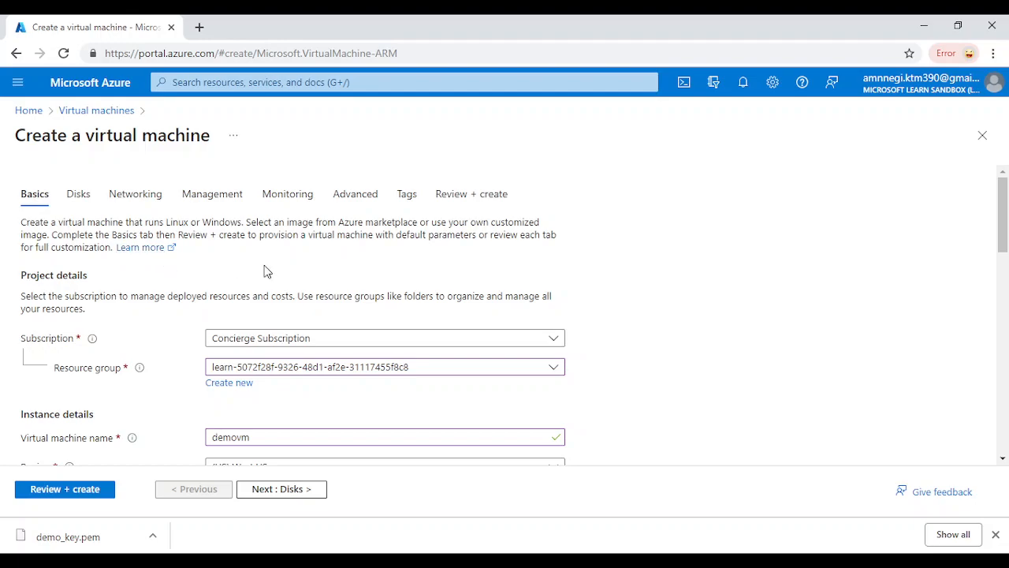
{"action": "scroll", "coordinate": [200, 383], "scroll_direction": "down", "scroll_amount": 3}
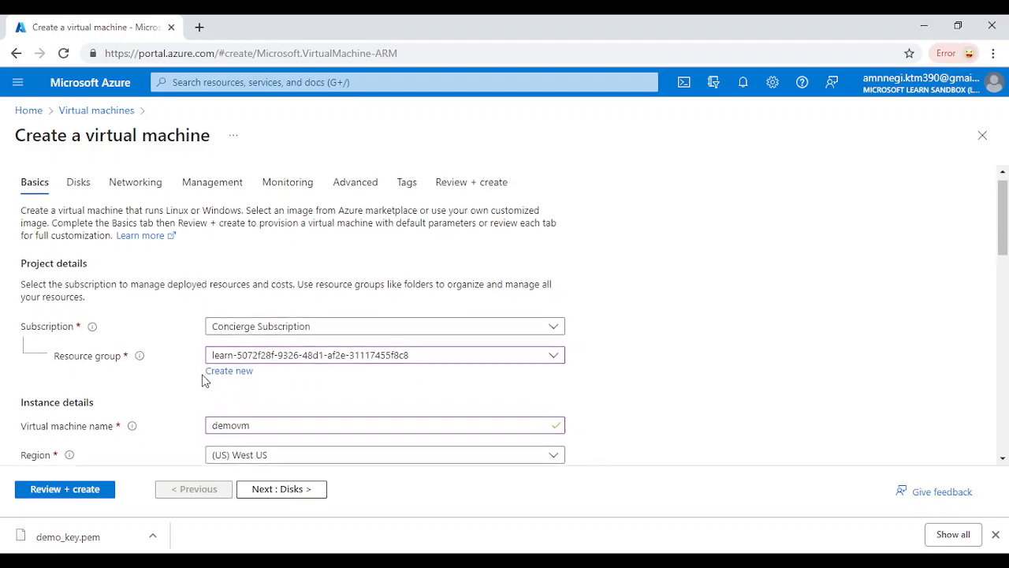
{"action": "scroll", "coordinate": [168, 426], "scroll_direction": "down", "scroll_amount": 1}
Run Review + create validation, which fails, and return to the Basics settings
{"action": "left_click", "coordinate": [97, 495]}
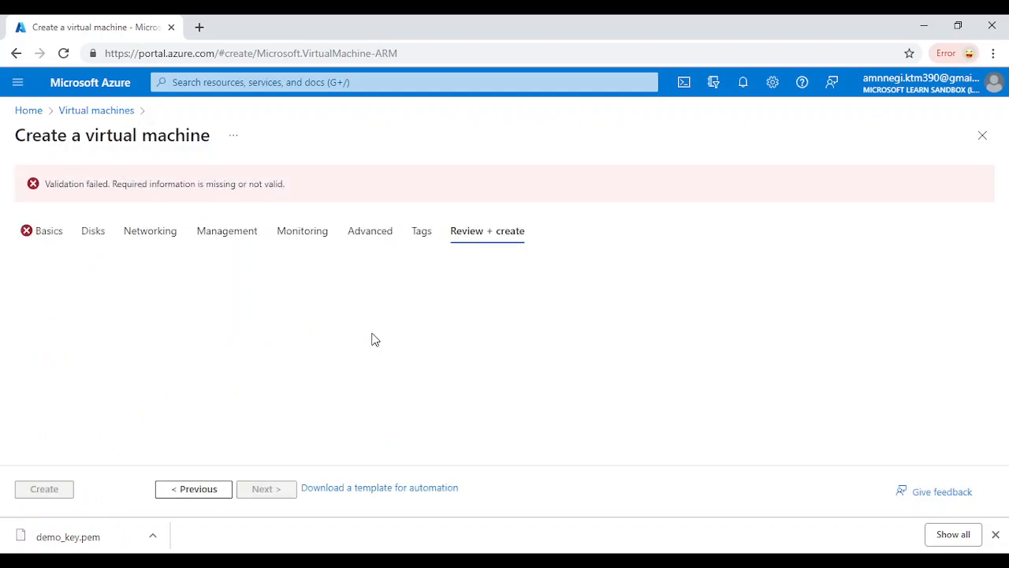
{"action": "left_click", "coordinate": [45, 233]}
{"action": "scroll", "coordinate": [236, 330], "scroll_direction": "down", "scroll_amount": 6}
{"action": "scroll", "coordinate": [246, 334], "scroll_direction": "up", "scroll_amount": 2}
{"action": "scroll", "coordinate": [248, 333], "scroll_direction": "up", "scroll_amount": 3}
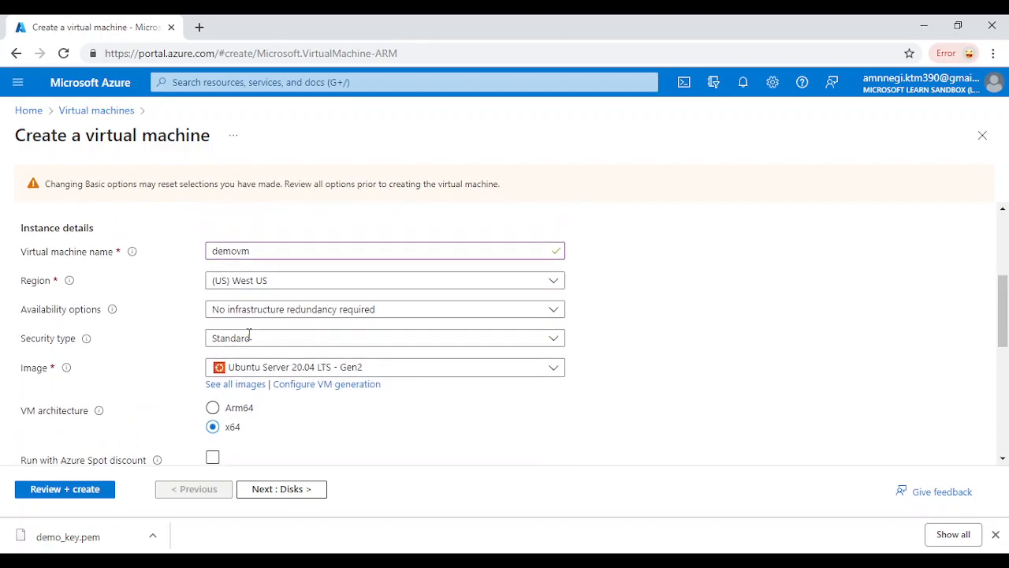
{"action": "scroll", "coordinate": [249, 333], "scroll_direction": "up", "scroll_amount": 2}
{"action": "scroll", "coordinate": [247, 334], "scroll_direction": "down", "scroll_amount": 1}
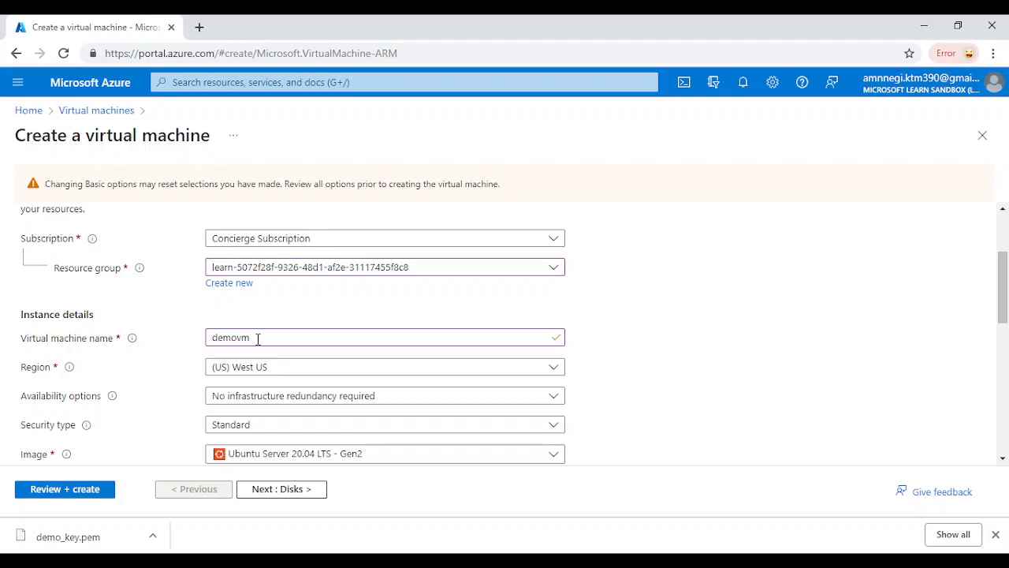
Enter 'demotest' as the SSH key pair name
{"action": "scroll", "coordinate": [258, 339], "scroll_direction": "down", "scroll_amount": 4}
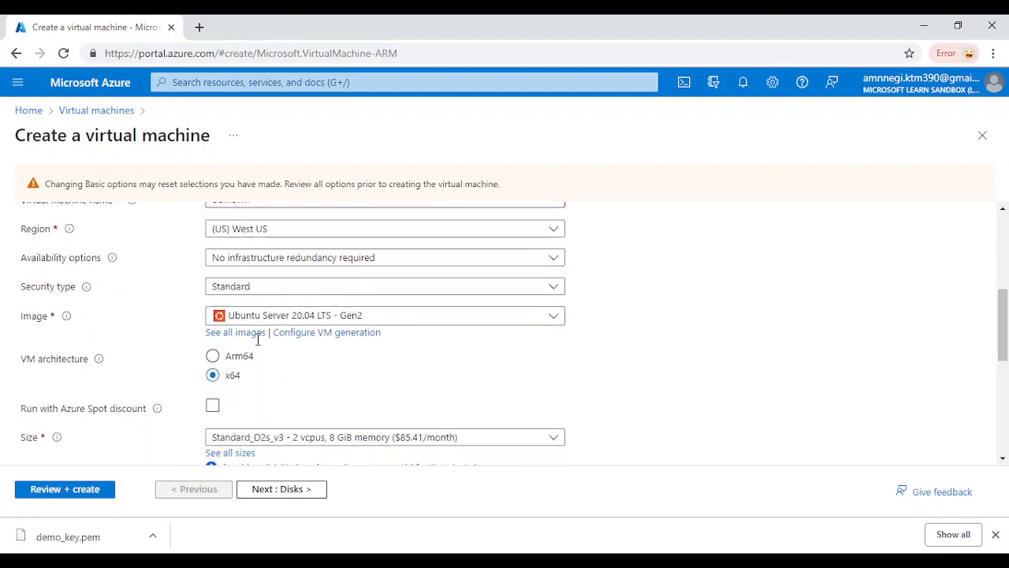
{"action": "scroll", "coordinate": [258, 339], "scroll_direction": "down", "scroll_amount": 3}
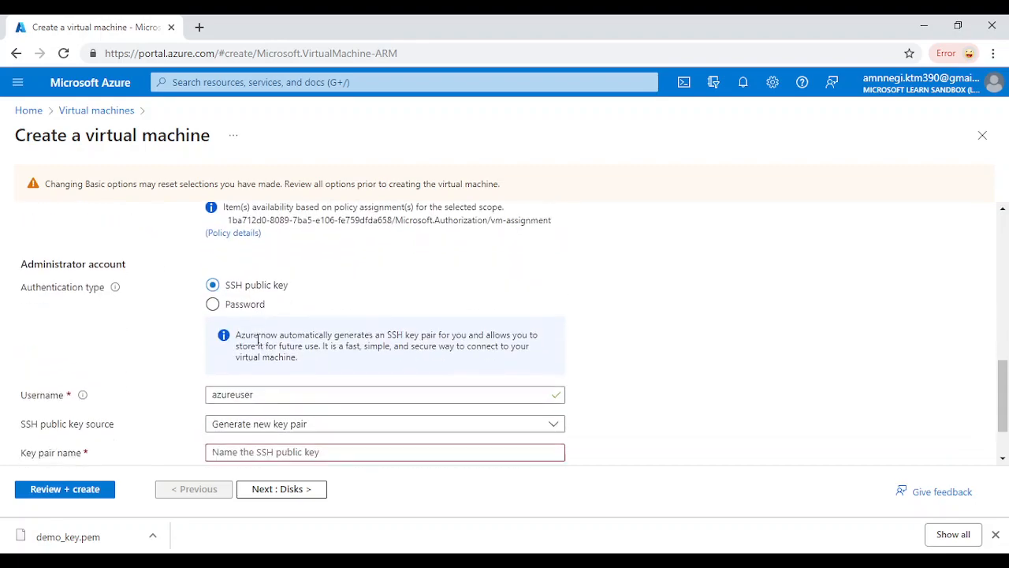
{"action": "left_click", "coordinate": [275, 379]}
{"action": "type", "text": "demotest"}
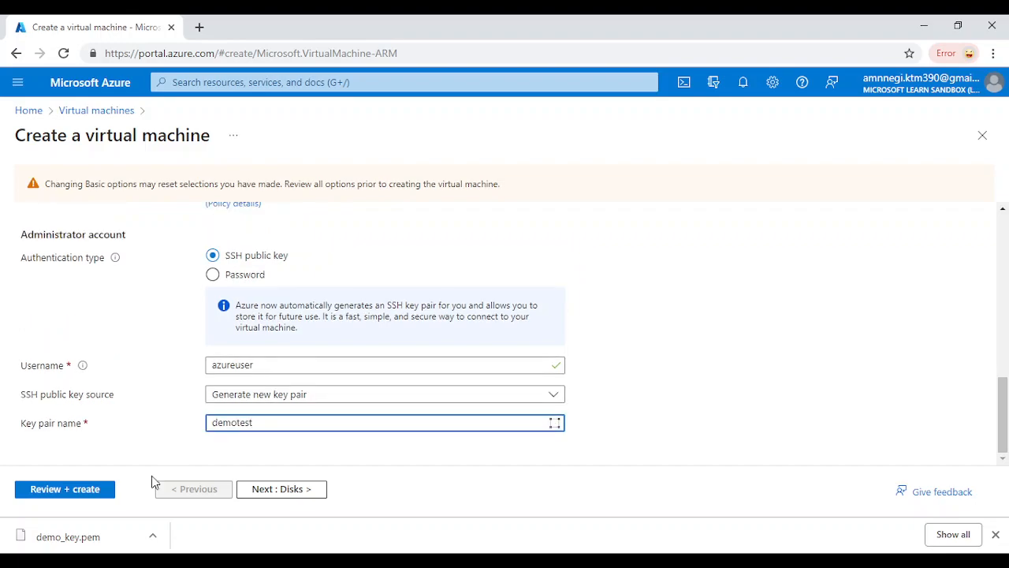
Pass validation for the Standard D2s v3 demovm and choose Create
{"action": "left_click", "coordinate": [101, 492]}
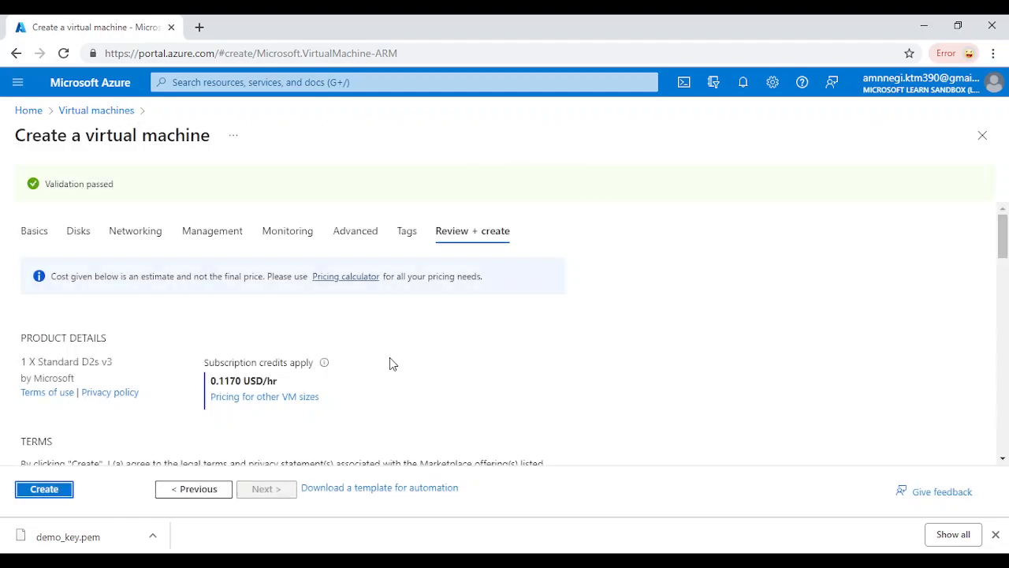
{"action": "left_click", "coordinate": [41, 500]}
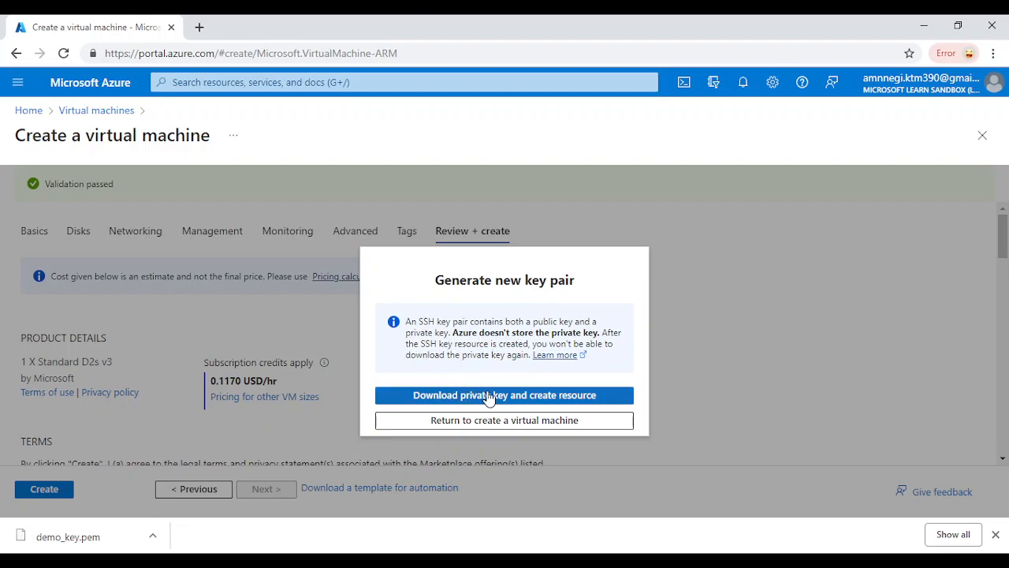
Download the demotest private key and deploy the demovm Ubuntu server
{"action": "left_click", "coordinate": [489, 395]}
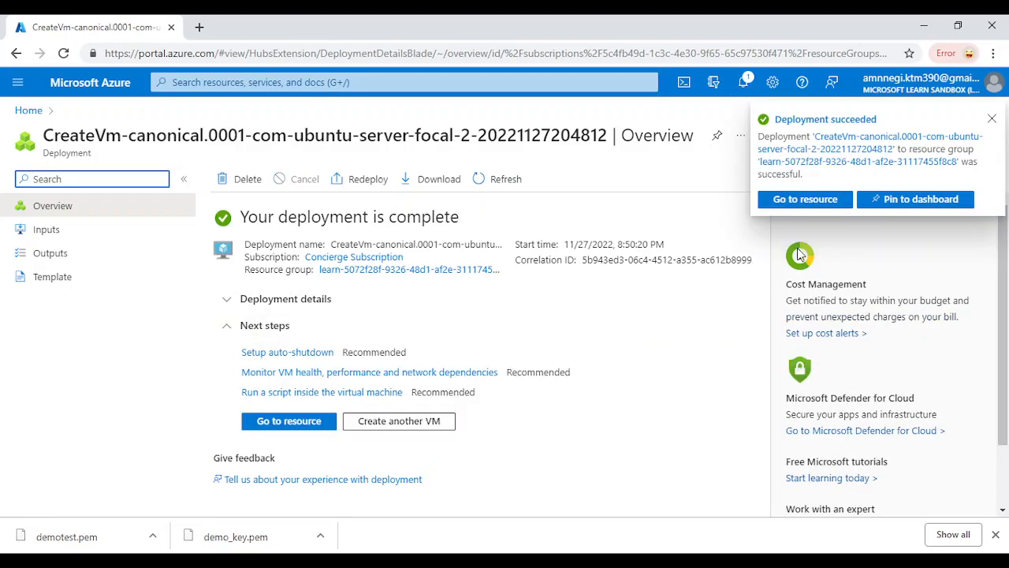
Open the deployed demovm resource and scroll its menu down to the Help section
{"action": "left_click", "coordinate": [799, 200]}
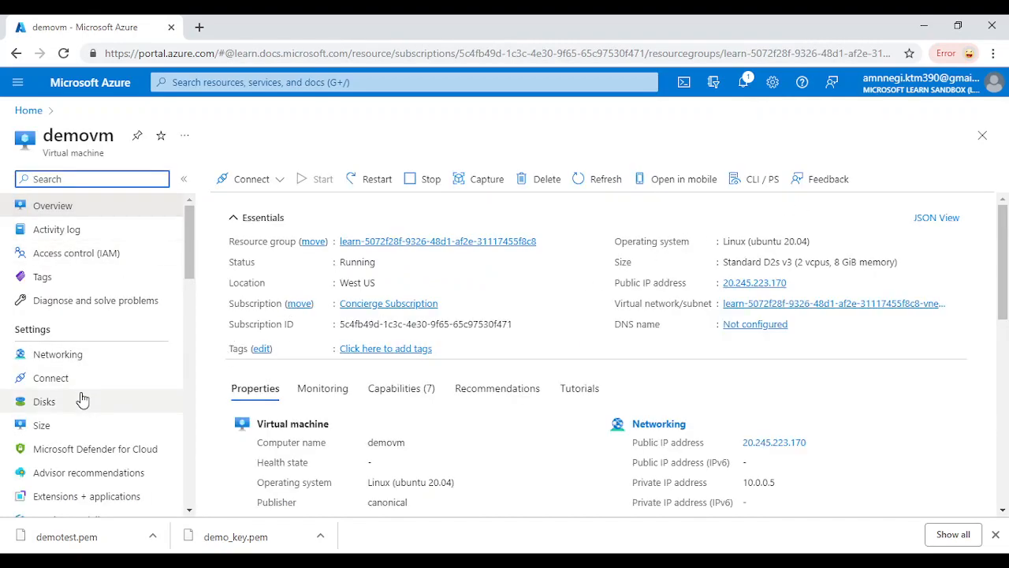
{"action": "scroll", "coordinate": [83, 400], "scroll_direction": "down", "scroll_amount": 2}
{"action": "scroll", "coordinate": [82, 400], "scroll_direction": "up", "scroll_amount": 3}
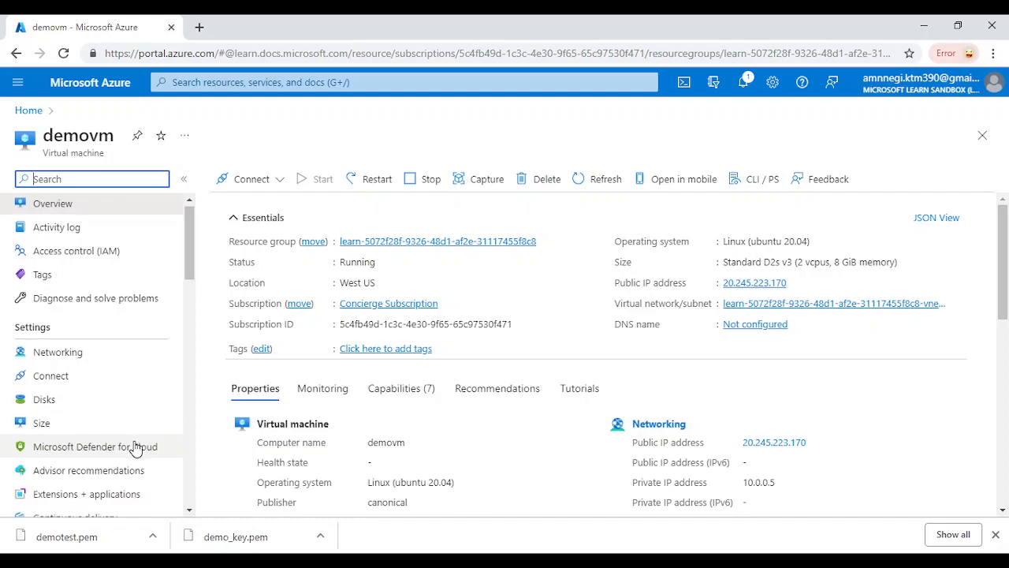
{"action": "scroll", "coordinate": [136, 463], "scroll_direction": "down", "scroll_amount": 2}
{"action": "scroll", "coordinate": [158, 411], "scroll_direction": "down", "scroll_amount": 5}
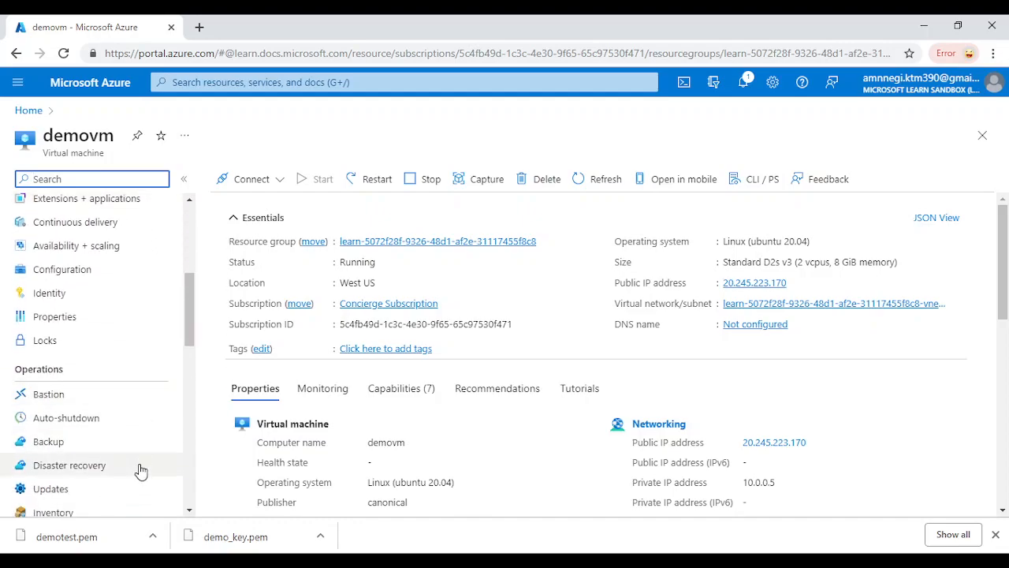
{"action": "scroll", "coordinate": [126, 471], "scroll_direction": "down", "scroll_amount": 7}
{"action": "scroll", "coordinate": [127, 471], "scroll_direction": "down", "scroll_amount": 7}
{"action": "scroll", "coordinate": [126, 471], "scroll_direction": "down", "scroll_amount": 3}
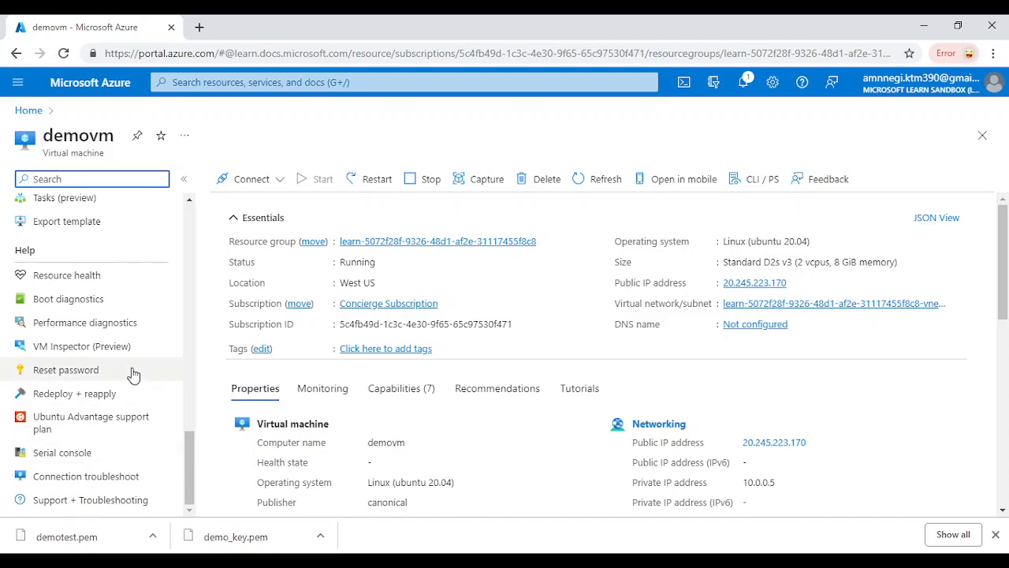
Submit a Reset password update on demovm with a username and confirmed new password
{"action": "left_click", "coordinate": [79, 373]}
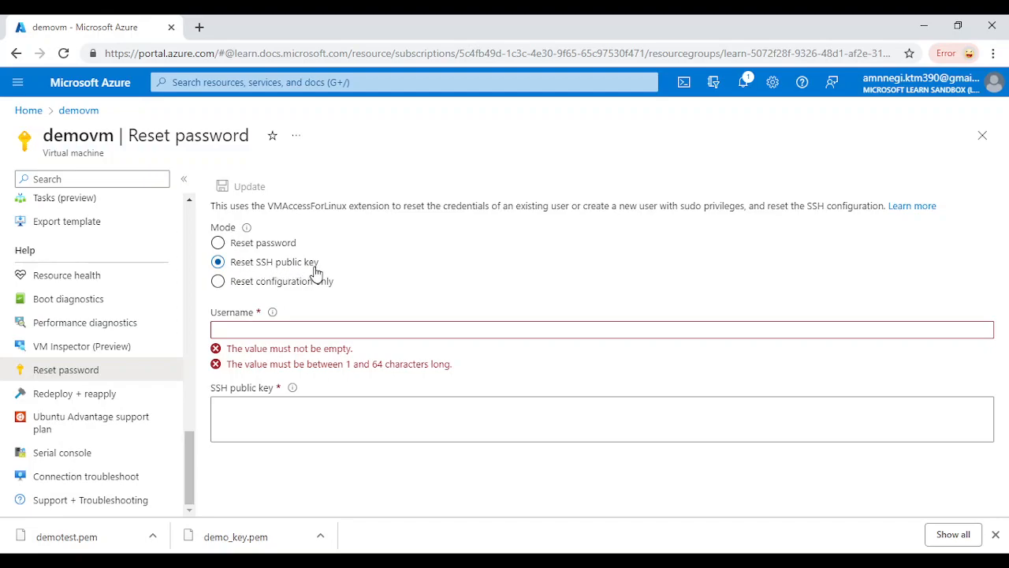
{"action": "left_click", "coordinate": [218, 244]}
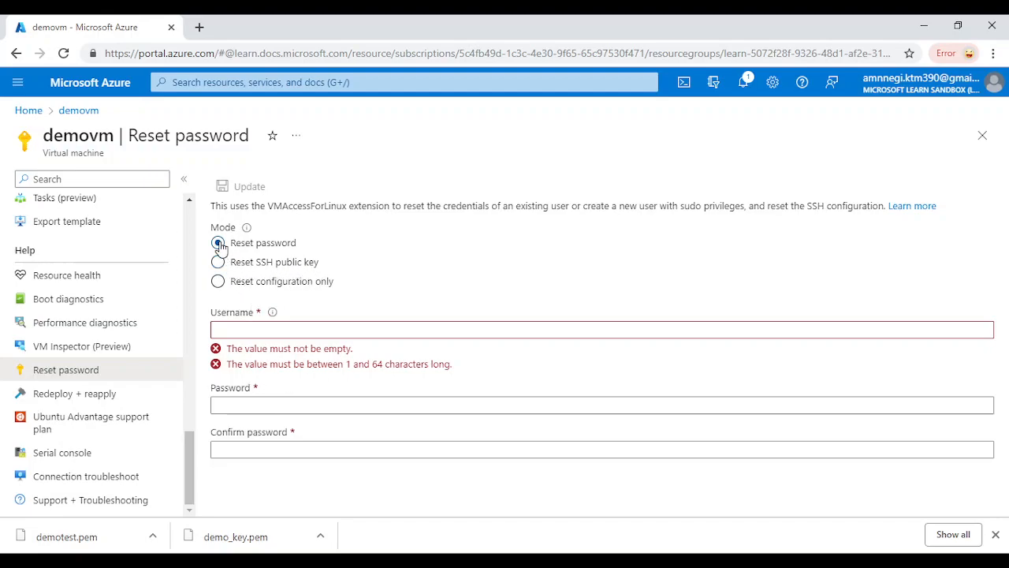
{"action": "left_click", "coordinate": [257, 329]}
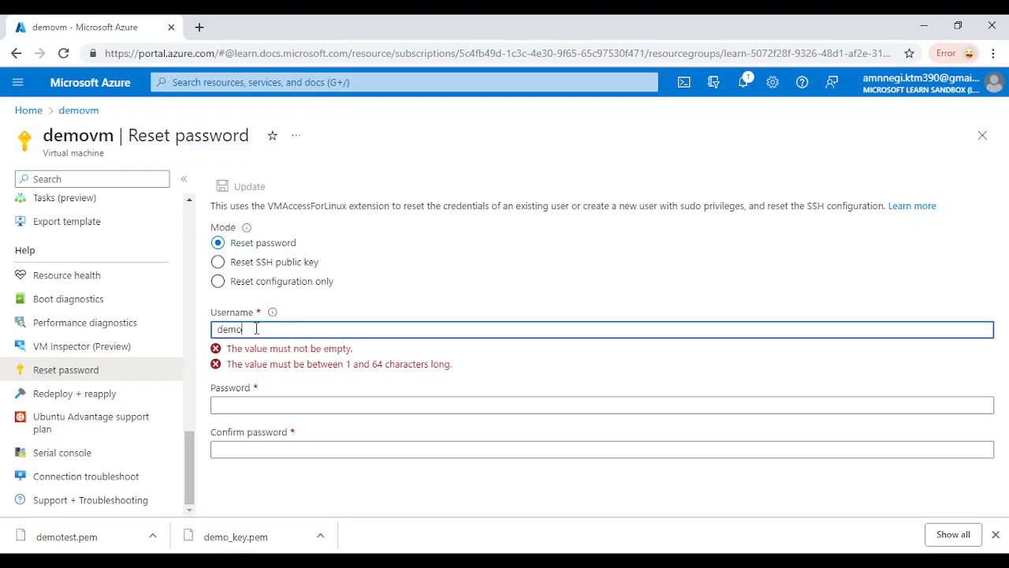
{"action": "left_click", "coordinate": [267, 370]}
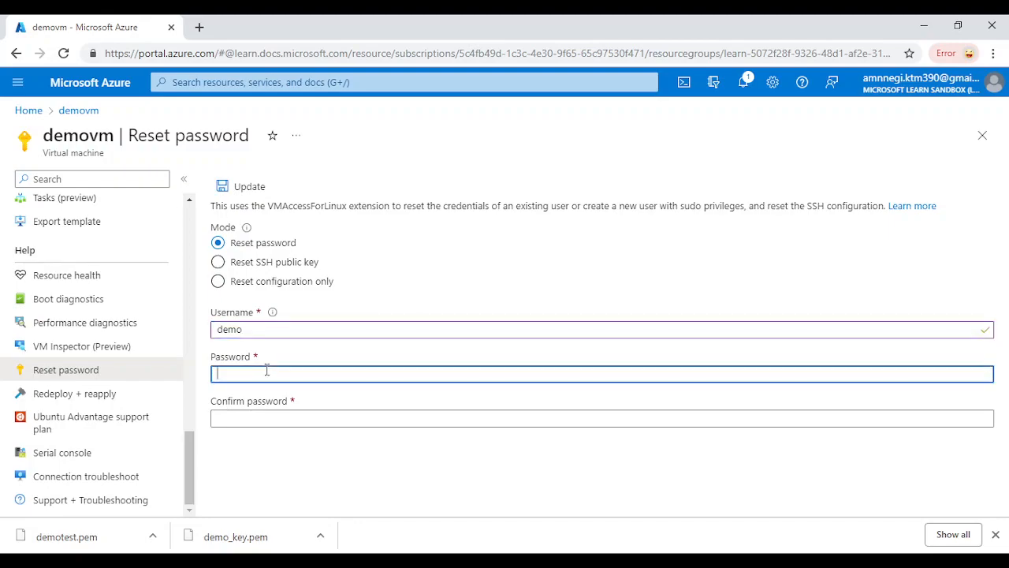
{"action": "type", "text": "•••"}
{"action": "left_click", "coordinate": [262, 417]}
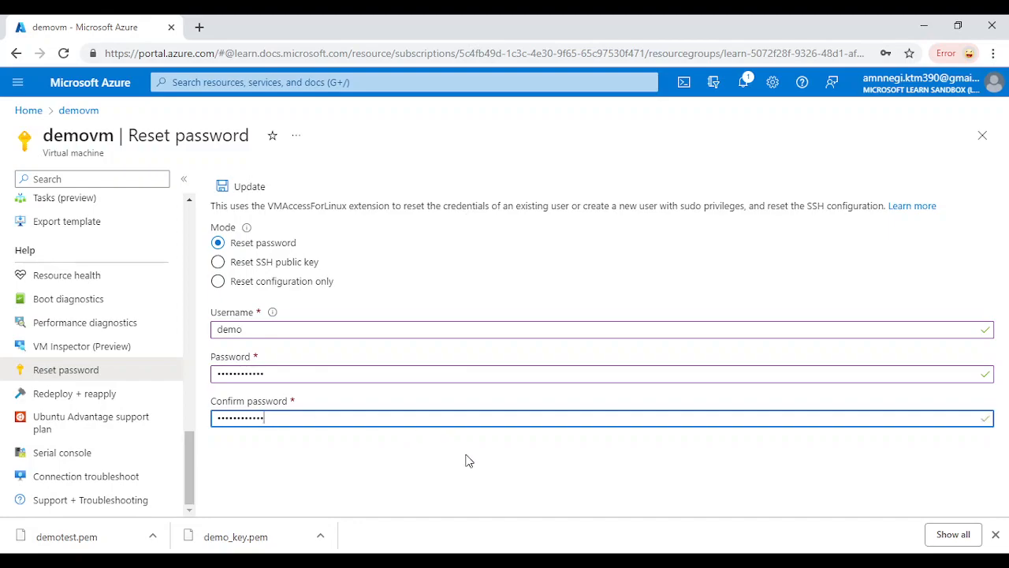
{"action": "left_click", "coordinate": [254, 187]}
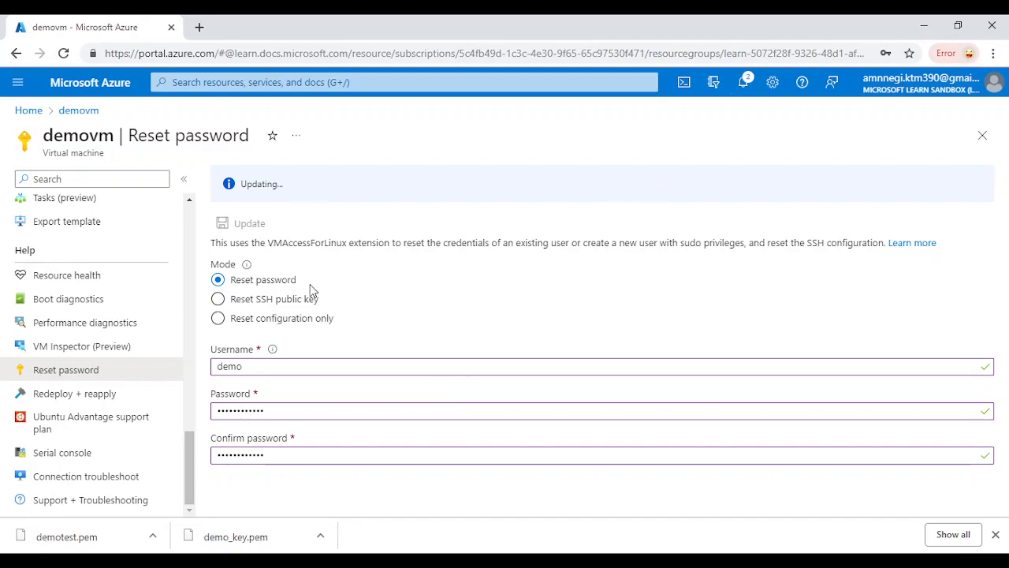
Open Bash Cloud Shell, copy public IP 20.245.223.170, and begin typing 'ssh demo@'
{"action": "left_click", "coordinate": [683, 84]}
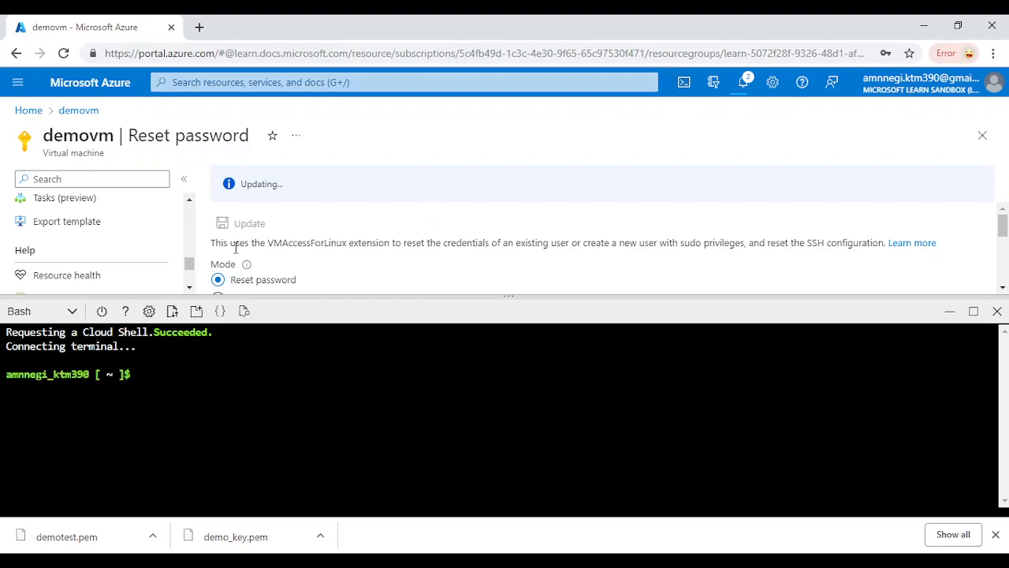
{"action": "scroll", "coordinate": [89, 252], "scroll_direction": "up", "scroll_amount": 15}
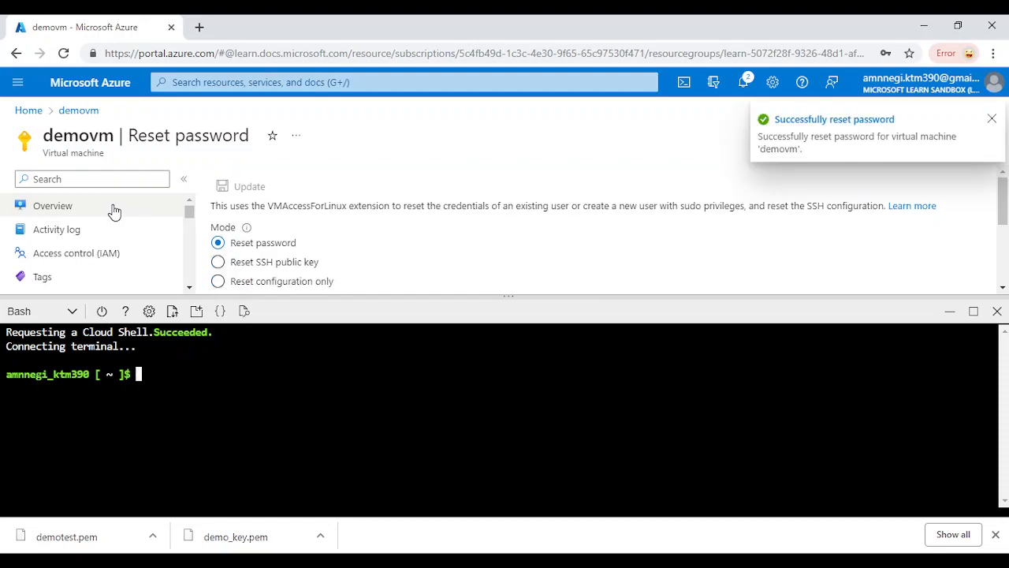
{"action": "left_click", "coordinate": [114, 209]}
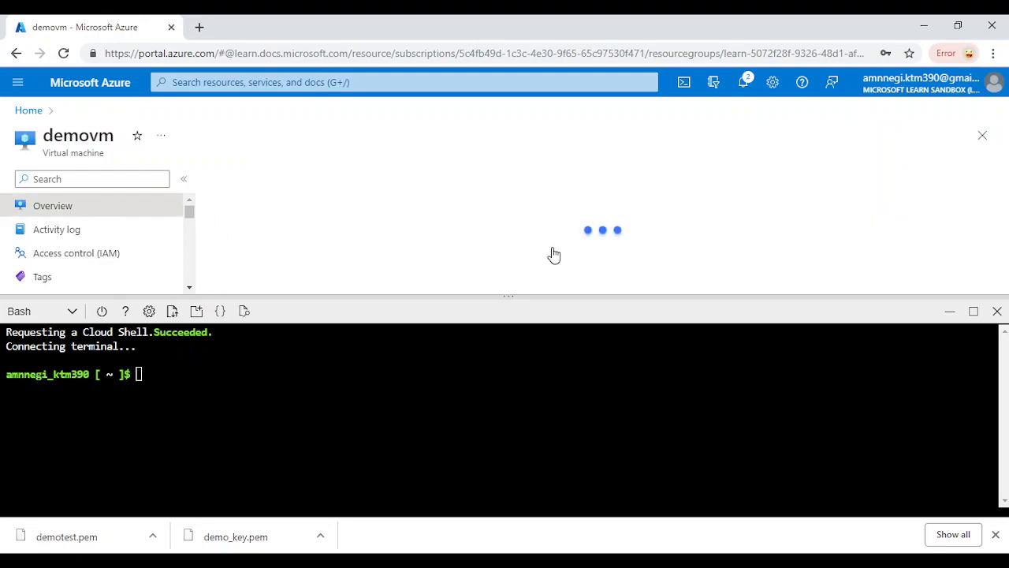
{"action": "scroll", "coordinate": [643, 262], "scroll_direction": "down", "scroll_amount": 3}
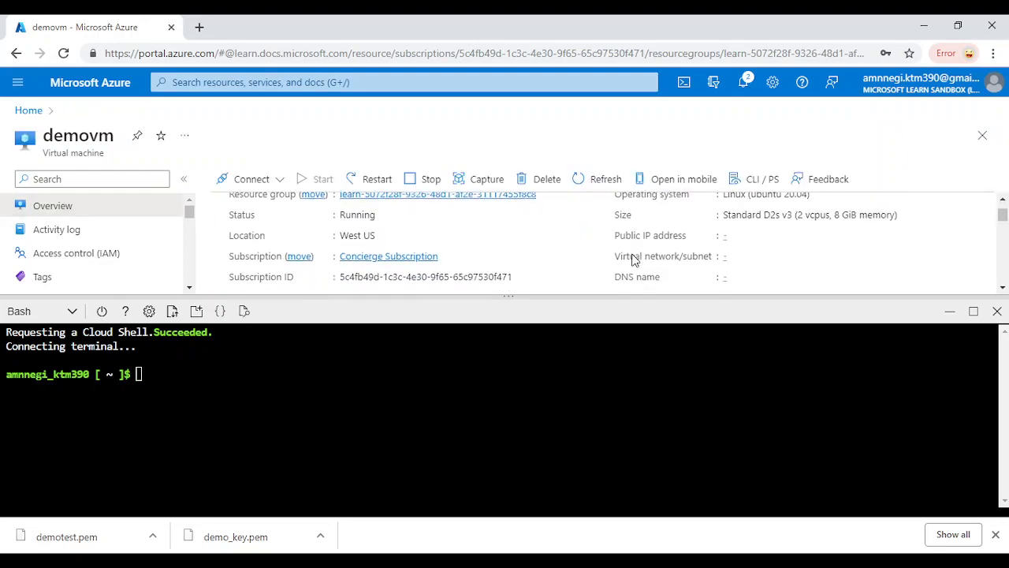
{"action": "scroll", "coordinate": [635, 260], "scroll_direction": "up", "scroll_amount": 3}
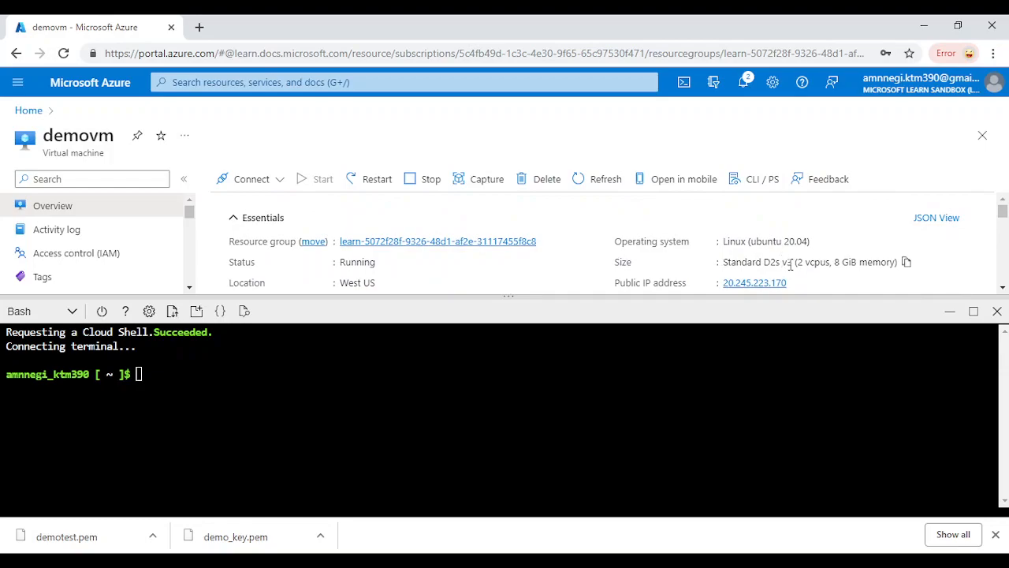
{"action": "left_click", "coordinate": [795, 283]}
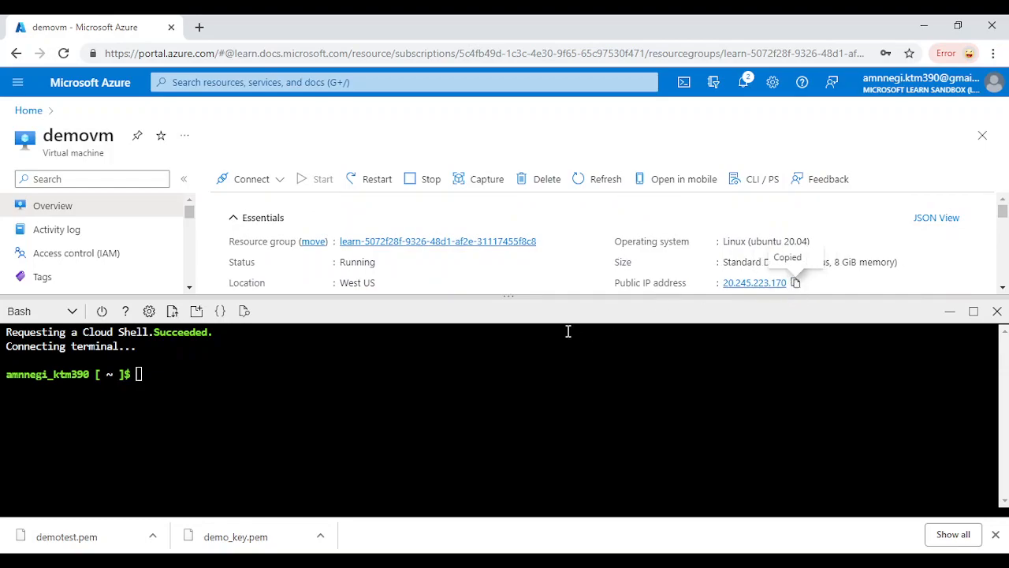
{"action": "left_click", "coordinate": [394, 359]}
{"action": "type", "text": "ssh demo@"}
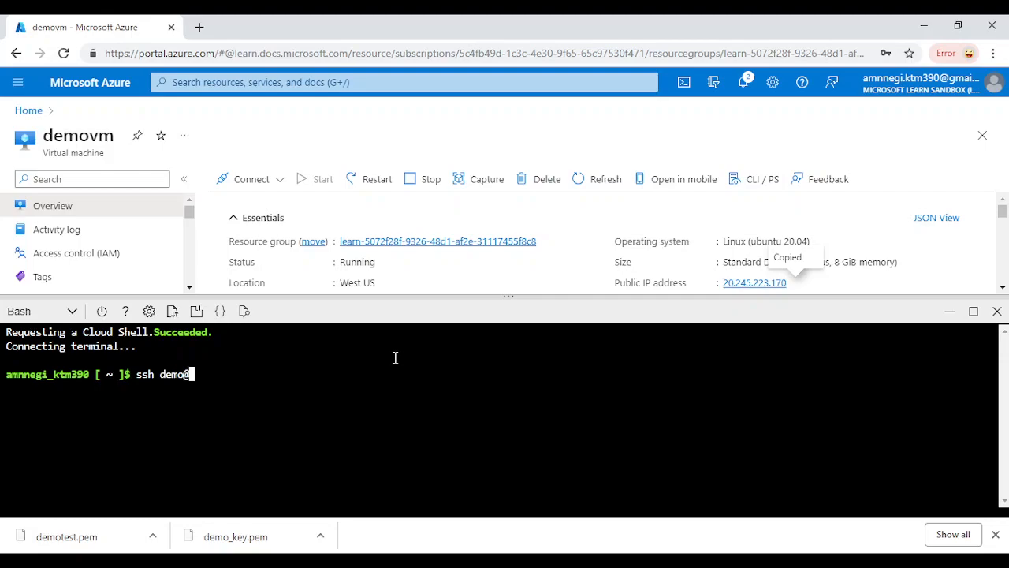
SSH as demo to 20.245.223.170, accept the host key, and get denied (publickey)
{"action": "key", "text": "ctrl+v"}
{"action": "key", "text": "Return"}
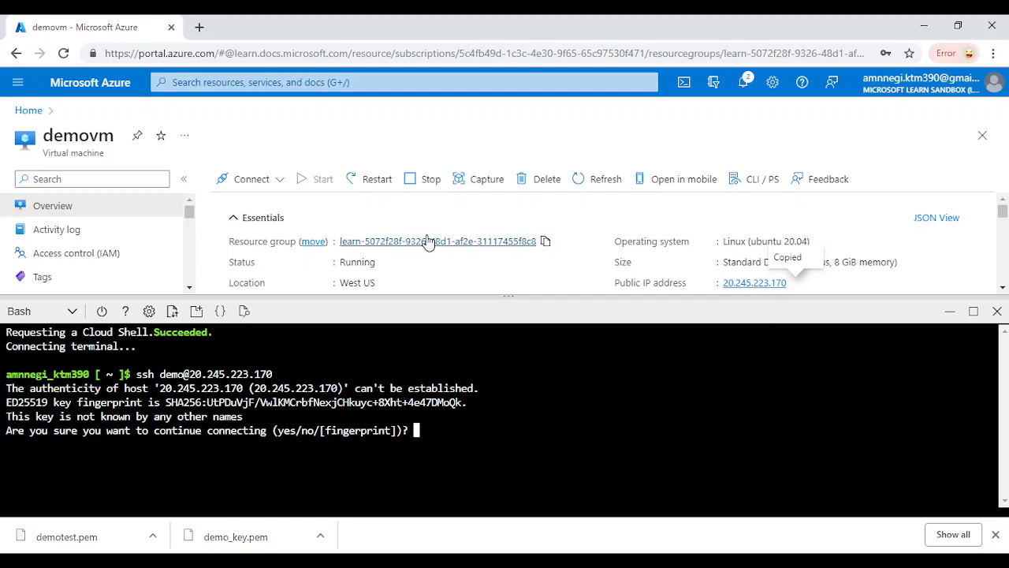
{"action": "type", "text": "yes"}
{"action": "key", "text": "Return"}
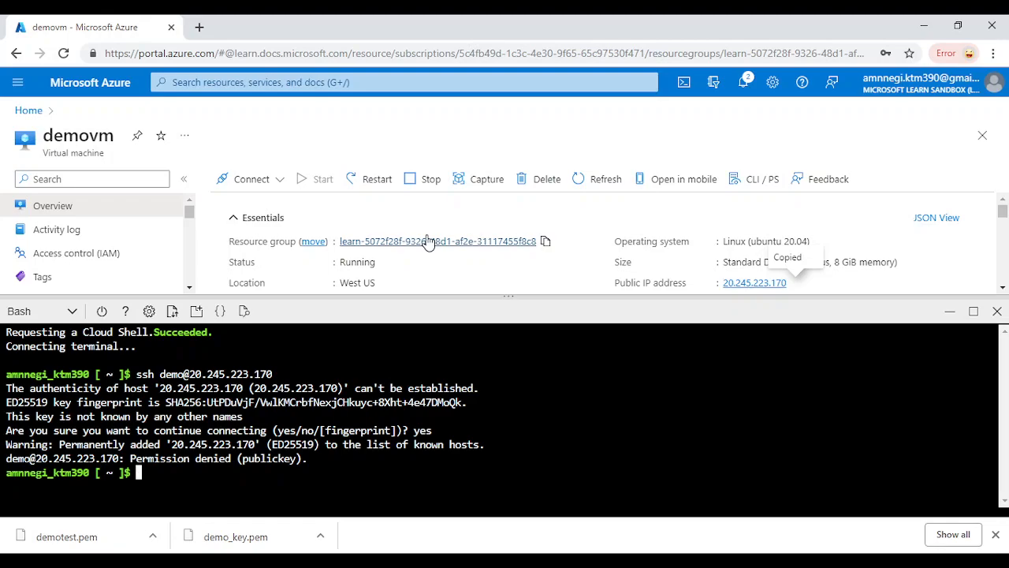
Retry SSH as test and again as demo, both denied, then close Cloud Shell
{"action": "key", "text": "Up"}
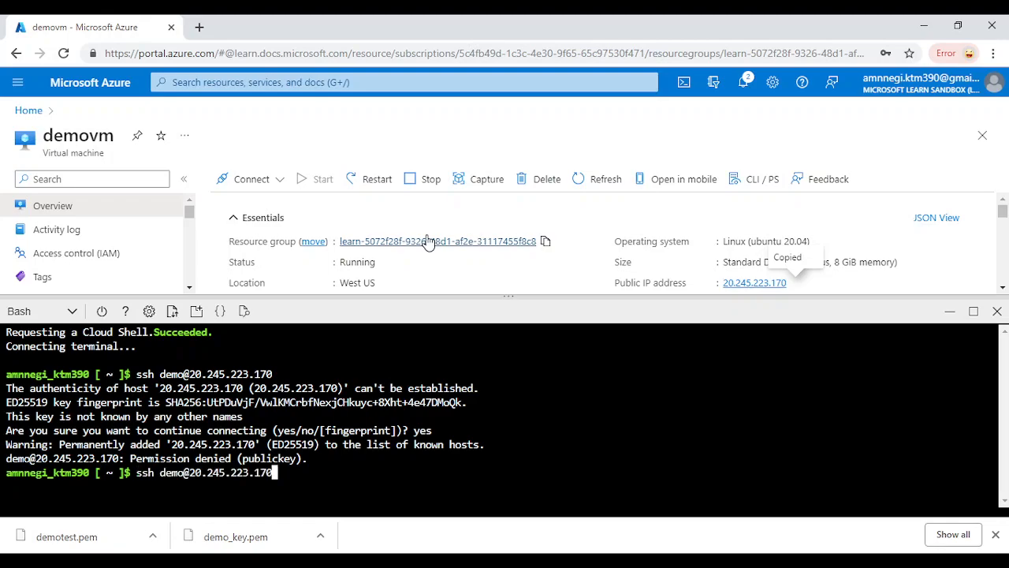
{"action": "key", "text": "Left"}
{"action": "key", "text": "Left"}
{"action": "key", "text": "Left"}
{"action": "key", "text": "Left"}
{"action": "key", "text": "Left"}
{"action": "key", "text": "Left"}
{"action": "key", "text": "Left"}
{"action": "key", "text": "Left"}
{"action": "key", "text": "Left"}
{"action": "key", "text": "Left"}
{"action": "key", "text": "Left"}
{"action": "key", "text": "Left"}
{"action": "key", "text": "Left"}
{"action": "key", "text": "Left"}
{"action": "key", "text": "BackSpace"}
{"action": "key", "text": "BackSpace"}
{"action": "key", "text": "BackSpace"}
{"action": "key", "text": "BackSpace"}
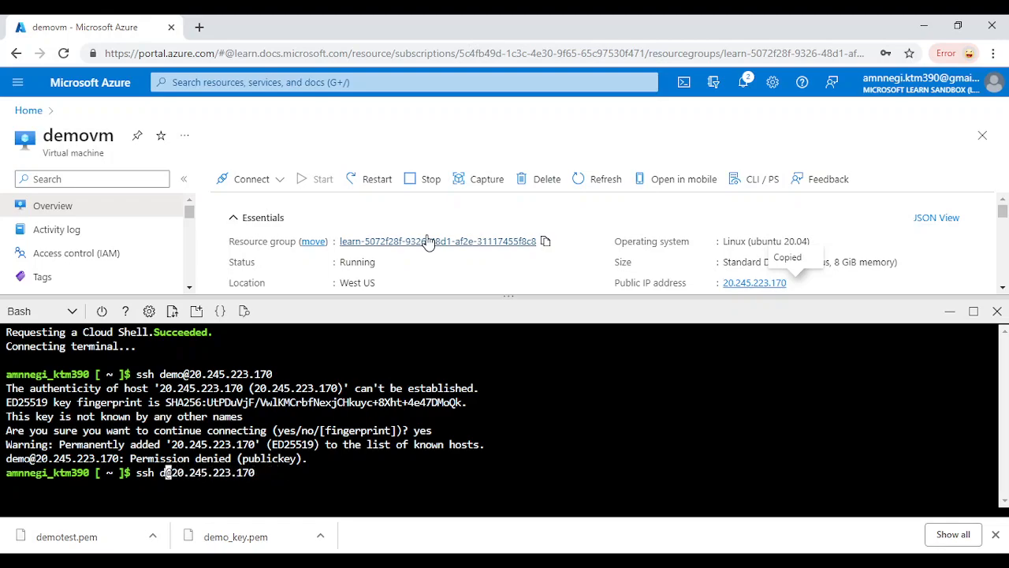
{"action": "type", "text": "test"}
{"action": "key", "text": "Return"}
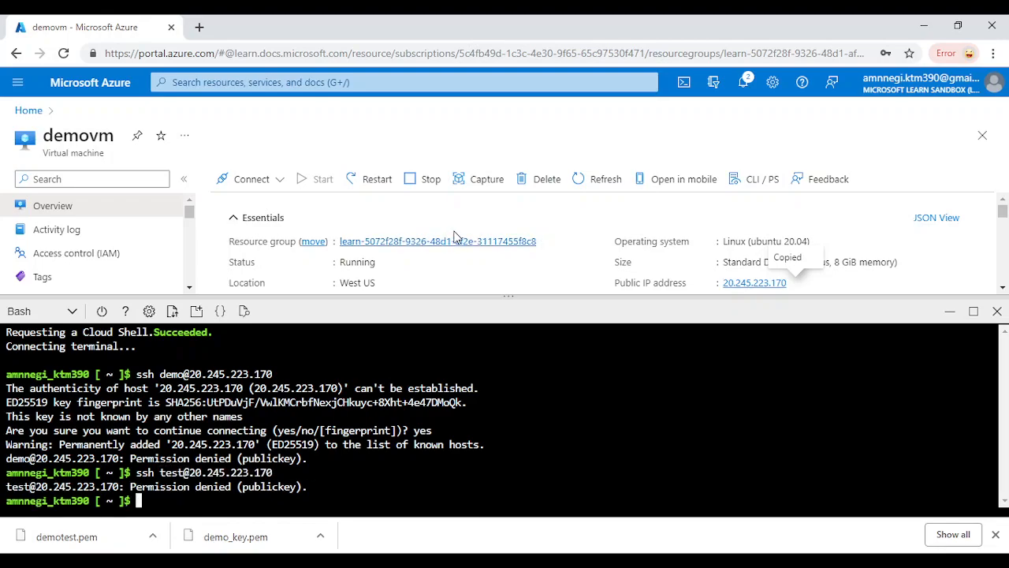
{"action": "key", "text": "Up"}
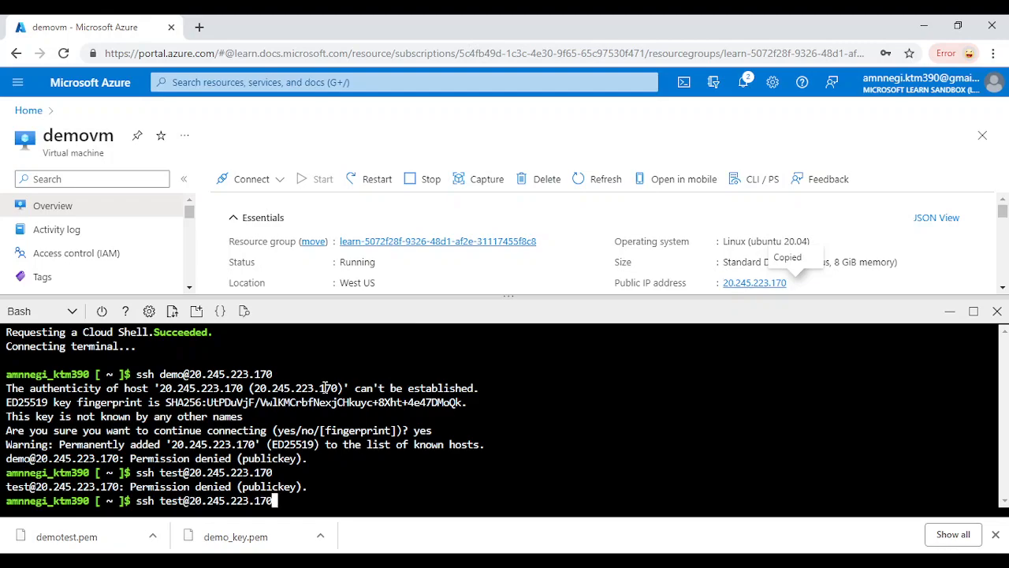
{"action": "key", "text": "Return"}
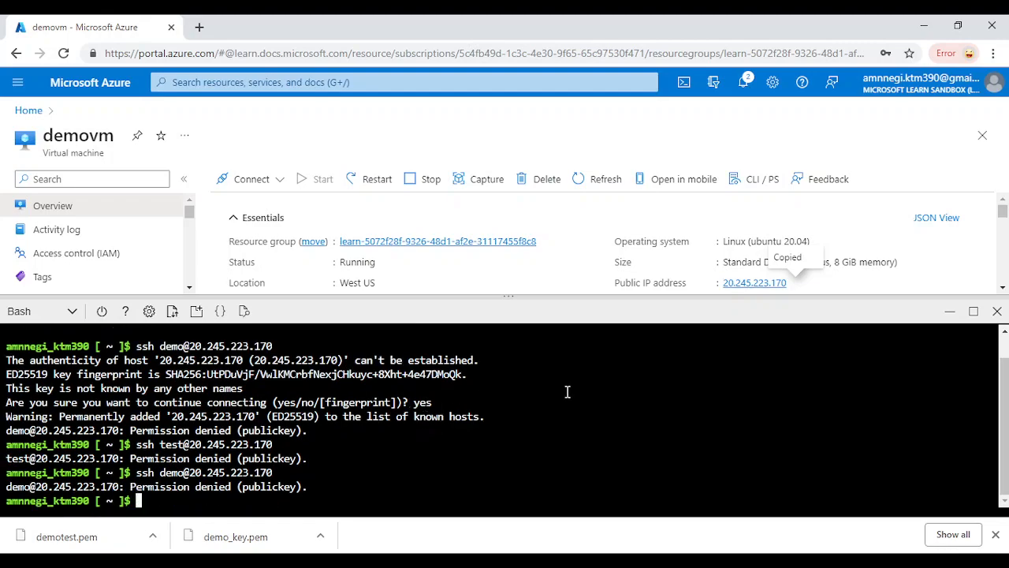
{"action": "left_click", "coordinate": [997, 310]}
Reopen demovm's Reset password page in Reset SSH public key mode and reload the portal
{"action": "scroll", "coordinate": [126, 414], "scroll_direction": "down", "scroll_amount": 3}
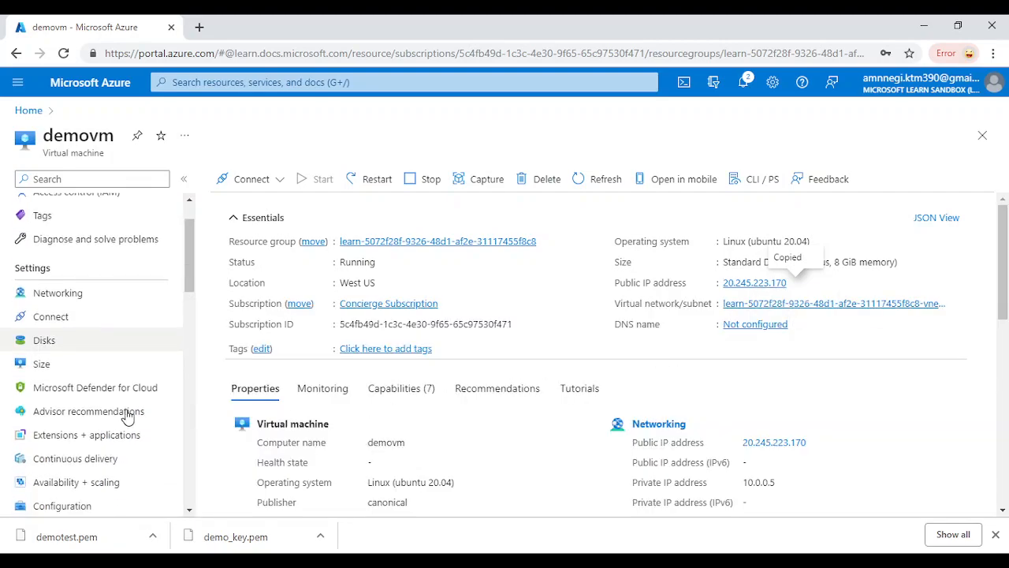
{"action": "scroll", "coordinate": [127, 417], "scroll_direction": "down", "scroll_amount": 4}
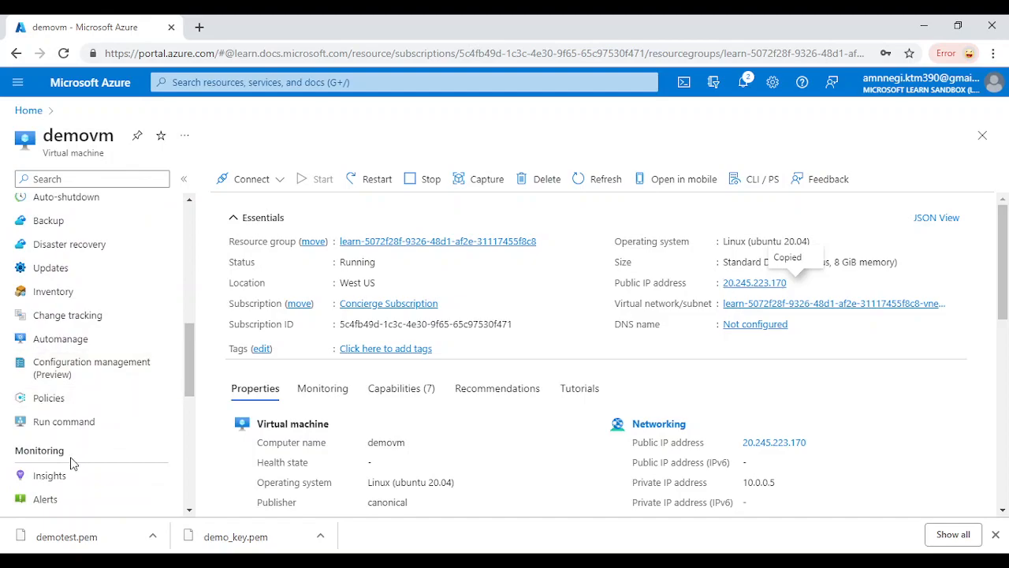
{"action": "scroll", "coordinate": [70, 469], "scroll_direction": "down", "scroll_amount": 6}
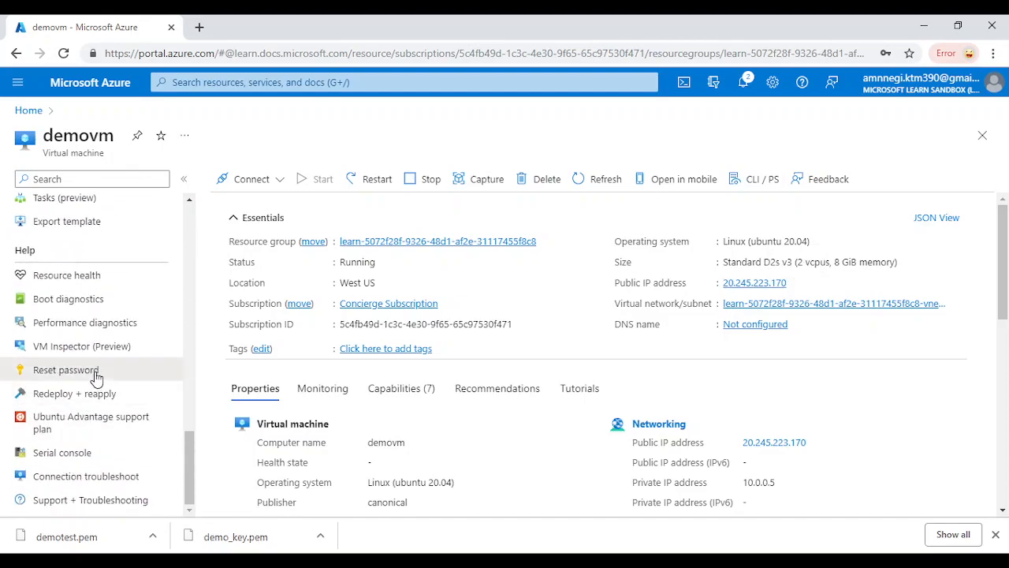
{"action": "left_click", "coordinate": [97, 376]}
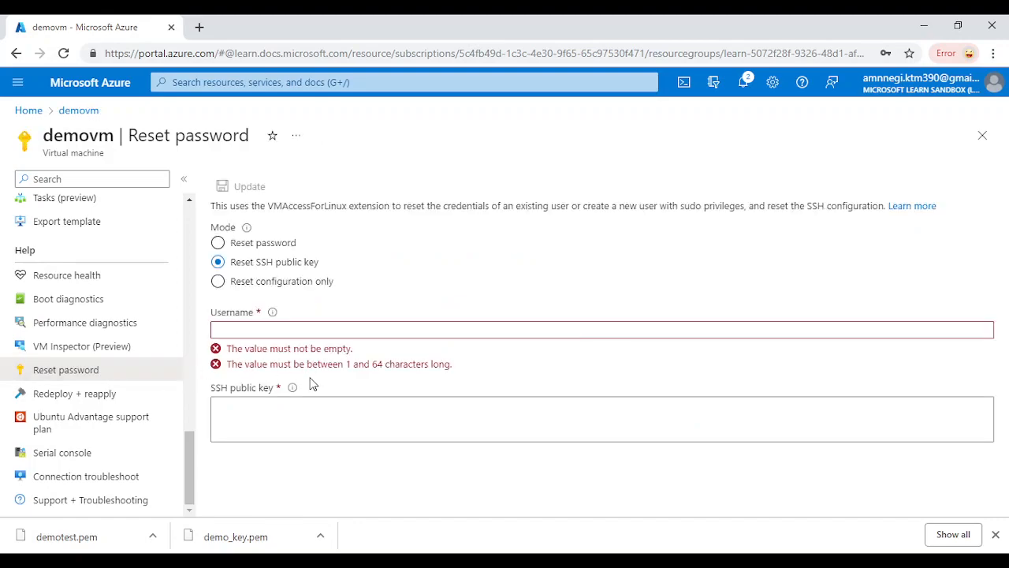
{"action": "left_click", "coordinate": [218, 281]}
{"action": "scroll", "coordinate": [56, 253], "scroll_direction": "up", "scroll_amount": 10}
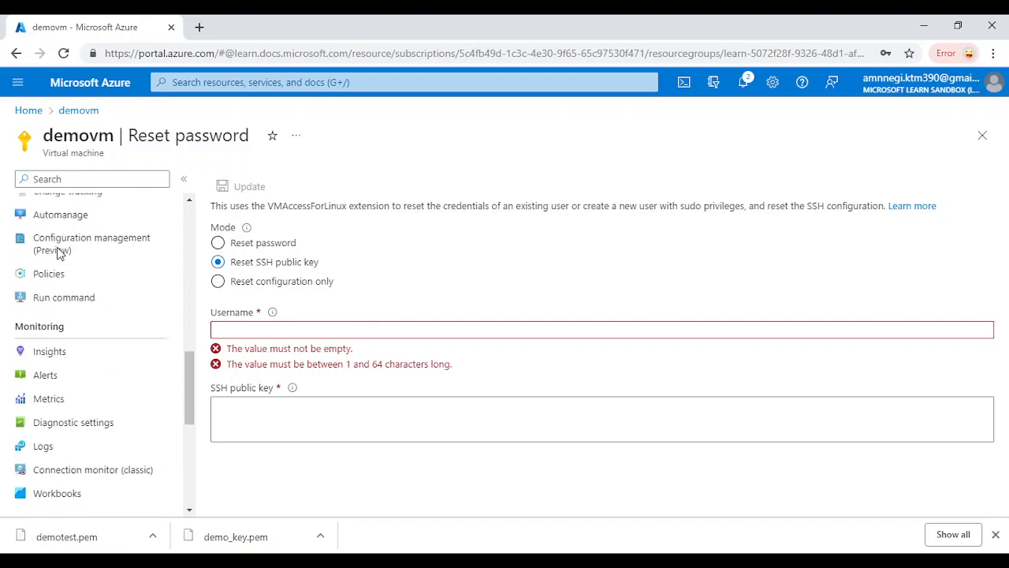
{"action": "left_click", "coordinate": [63, 54]}
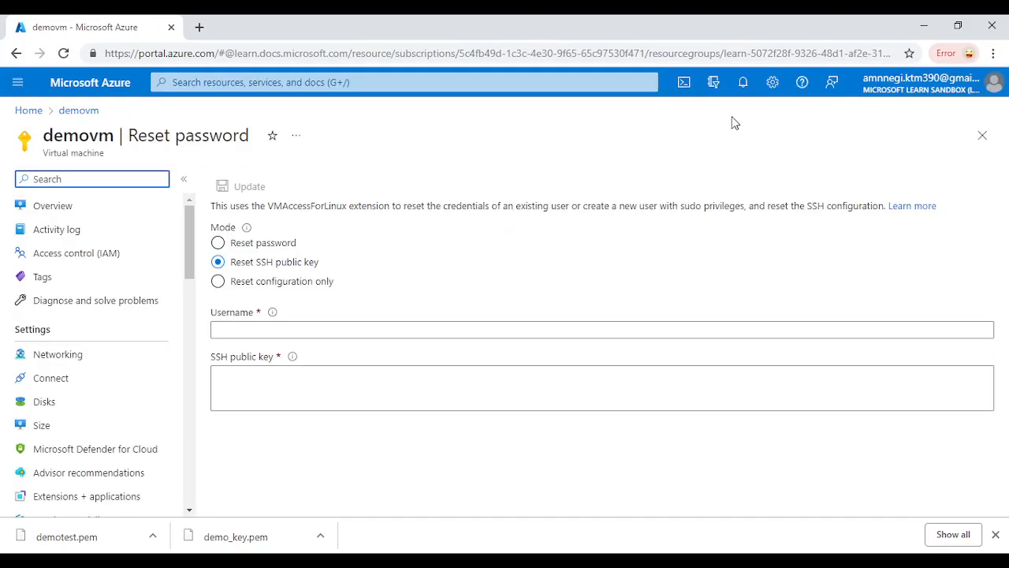
{"action": "left_click", "coordinate": [683, 88]}
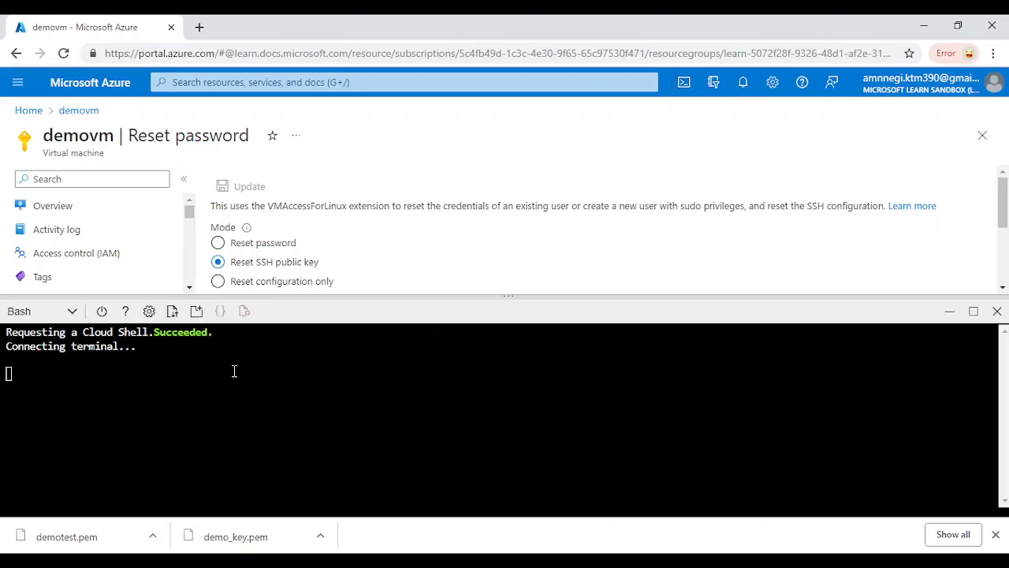
{"action": "type", "text": "ssh "}
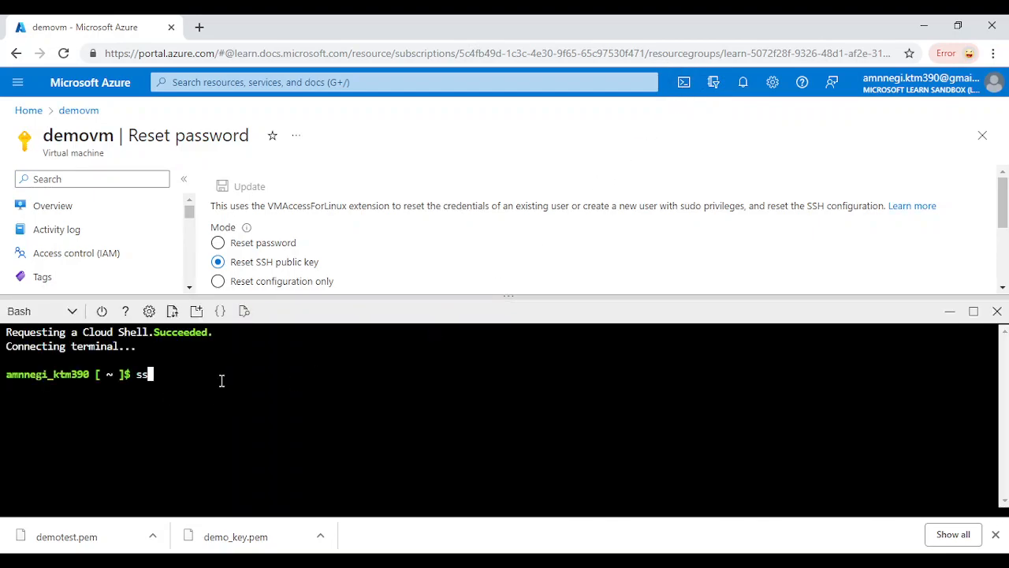
{"action": "type", "text": "demo@20.245.223.170"}
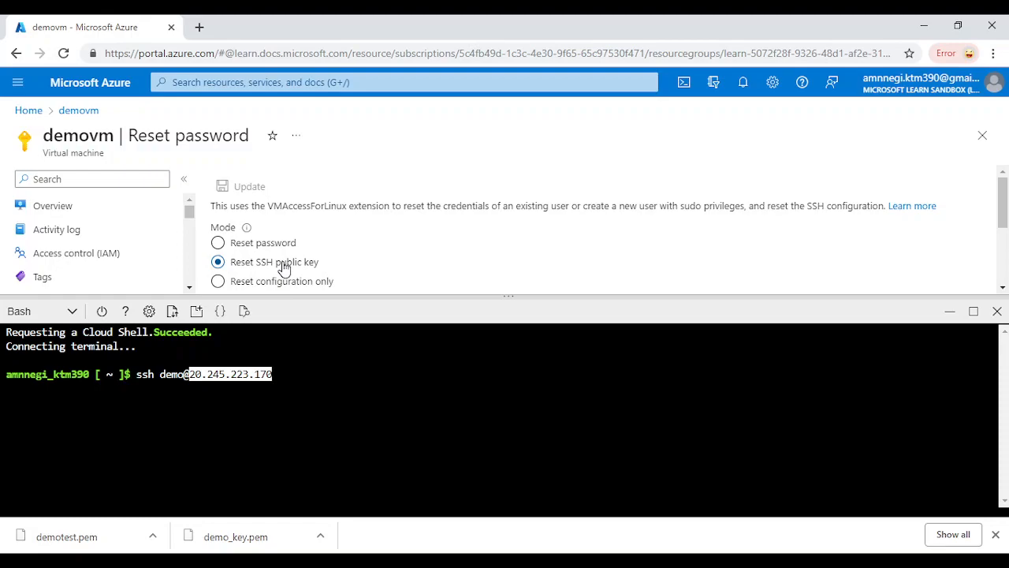
{"action": "key", "text": "Return"}
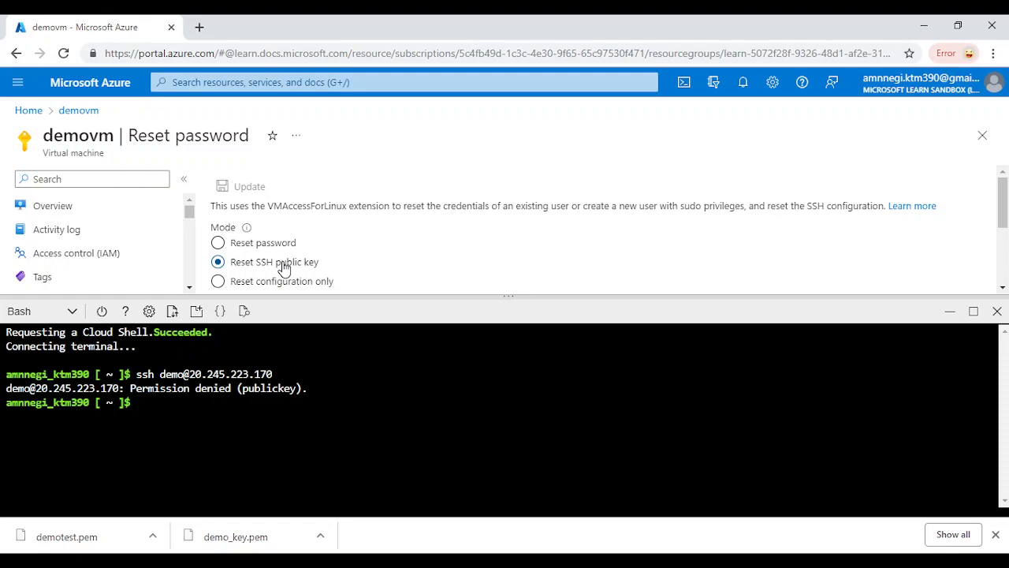
{"action": "left_click", "coordinate": [1000, 314]}
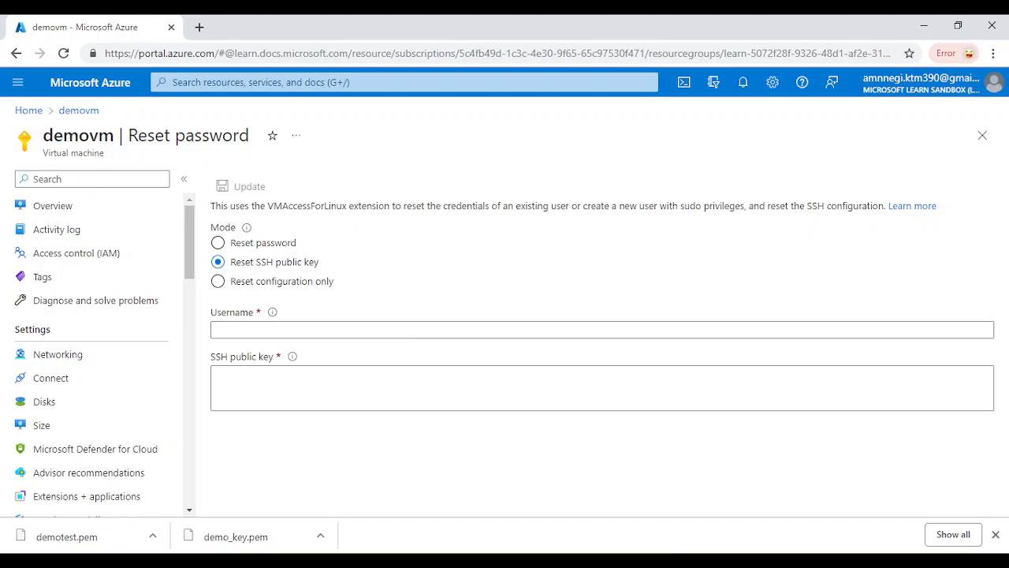
Switch the Reset password page to Reset password mode and check notifications
{"action": "key", "text": "alt+Tab"}
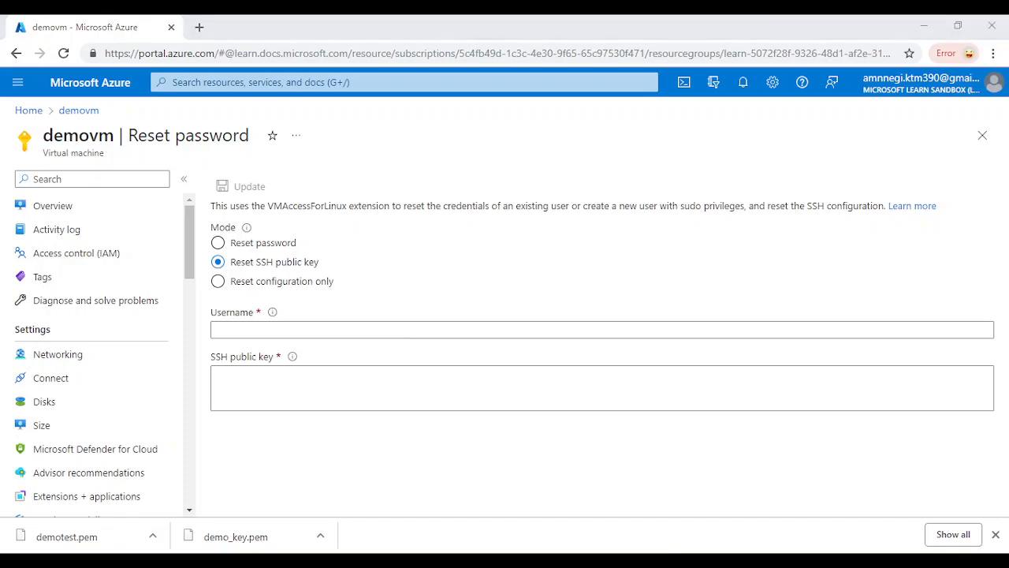
{"action": "key", "text": "alt+Tab"}
{"action": "key", "text": "alt+Tab"}
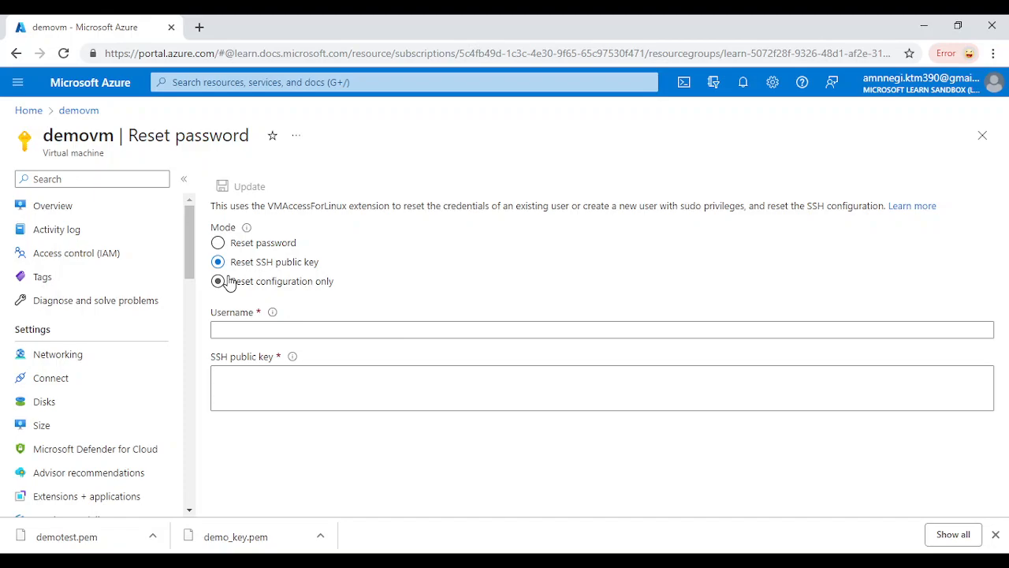
{"action": "scroll", "coordinate": [55, 458], "scroll_direction": "down", "scroll_amount": 1}
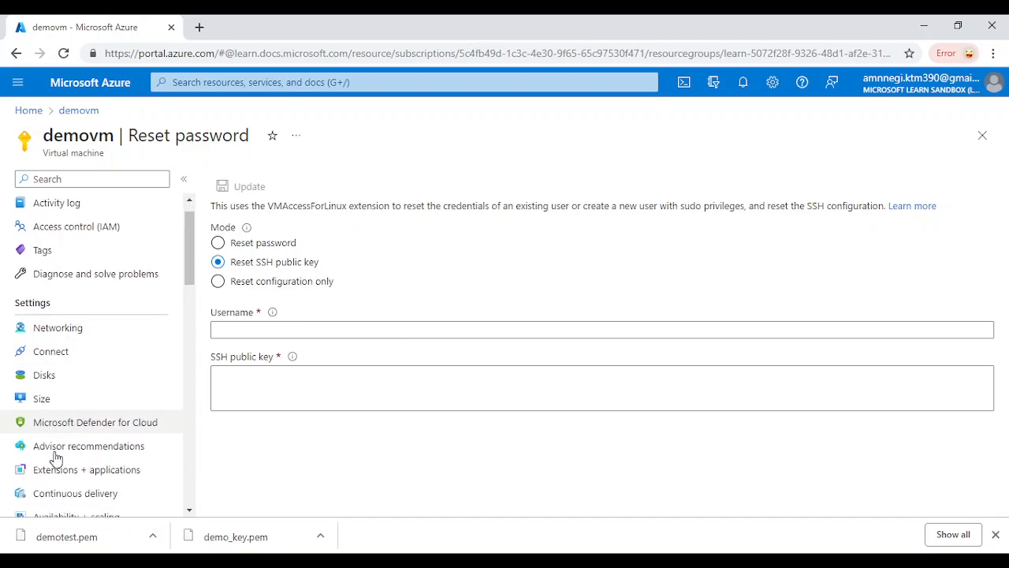
{"action": "left_click", "coordinate": [217, 243]}
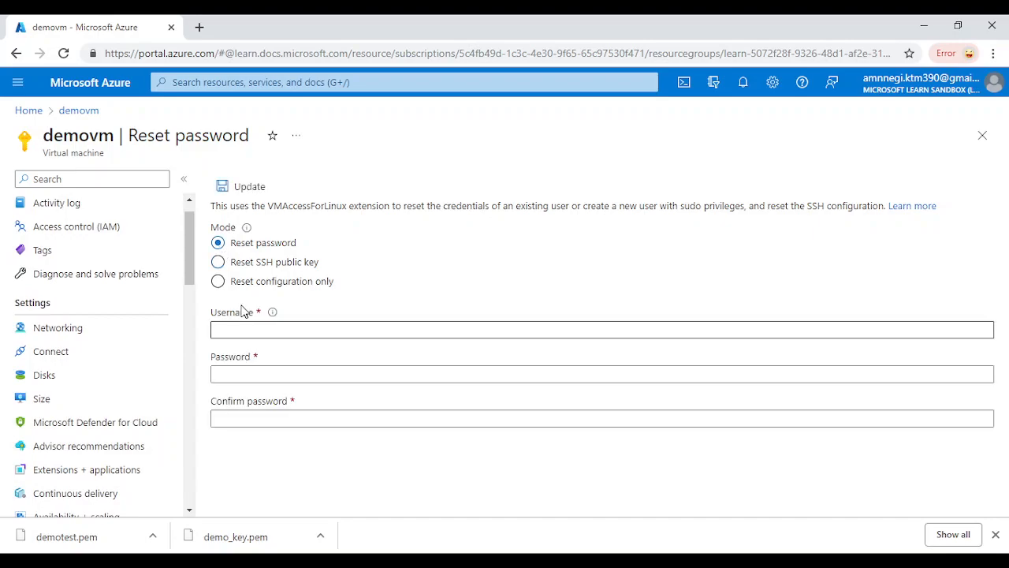
{"action": "left_click", "coordinate": [744, 85]}
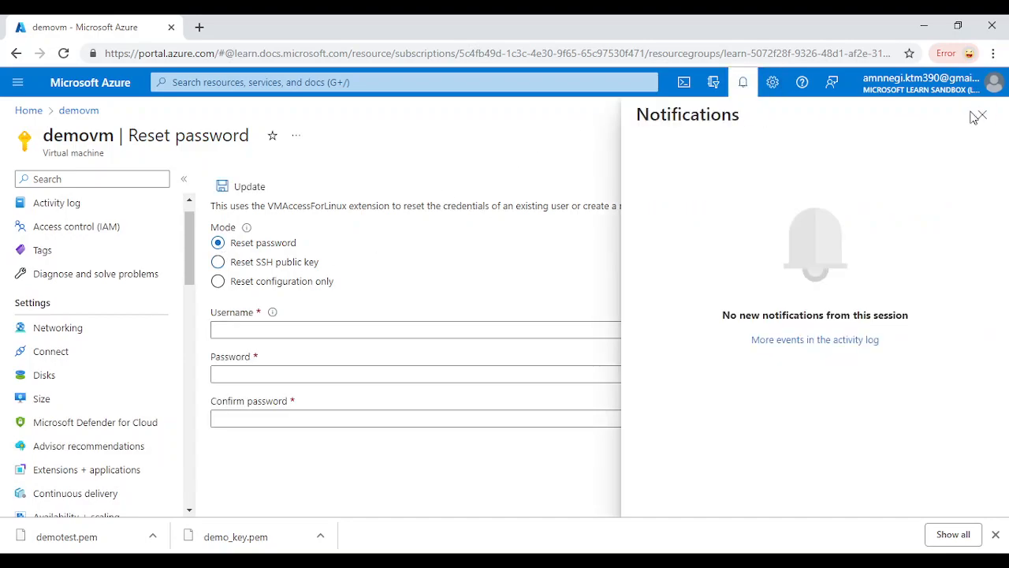
{"action": "left_click", "coordinate": [982, 115]}
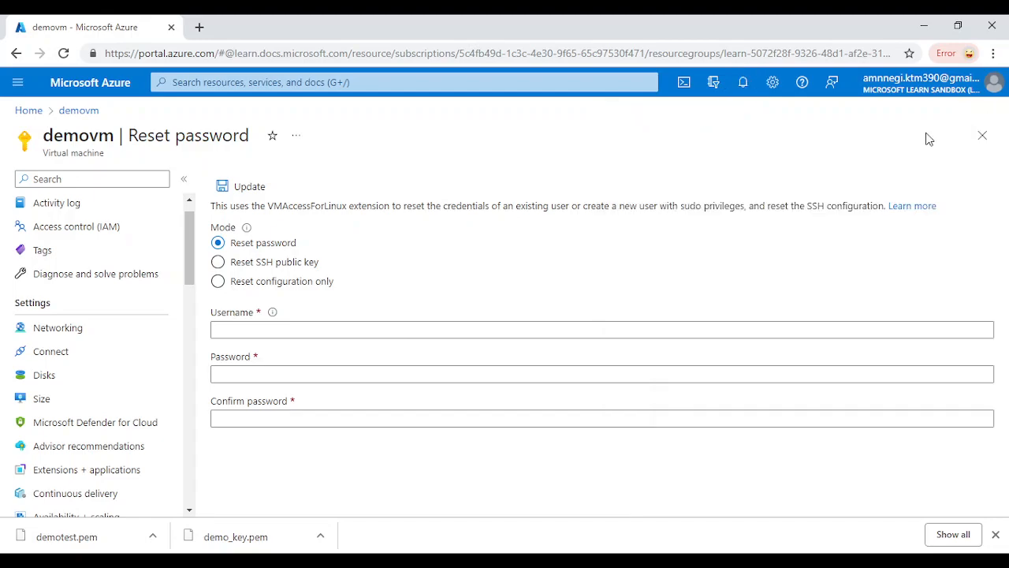
Reset the password for user demo, entering and confirming the new password, and update
{"action": "left_click", "coordinate": [246, 329]}
{"action": "type", "text": "demo"}
{"action": "left_click", "coordinate": [240, 371]}
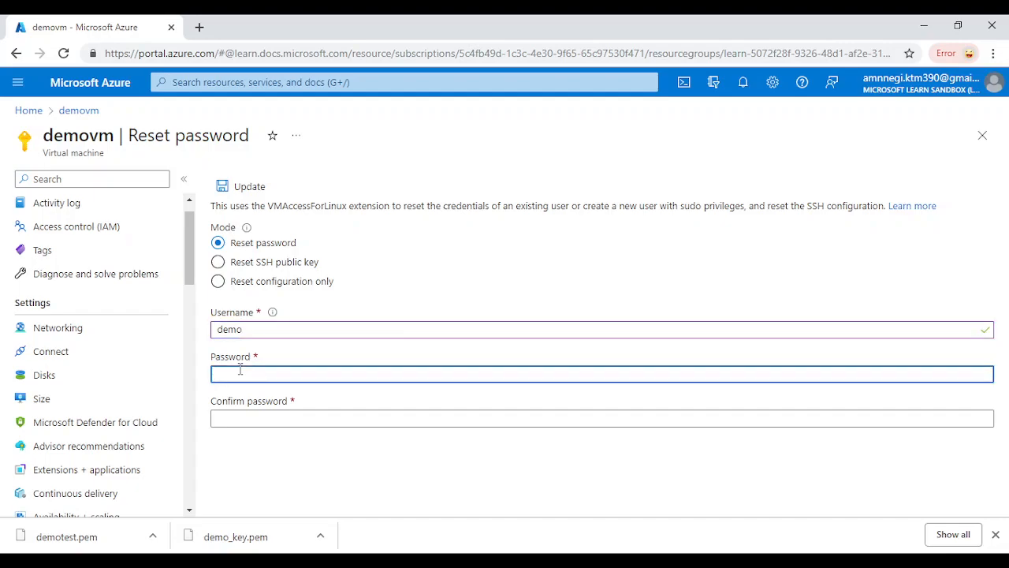
{"action": "type", "text": "************"}
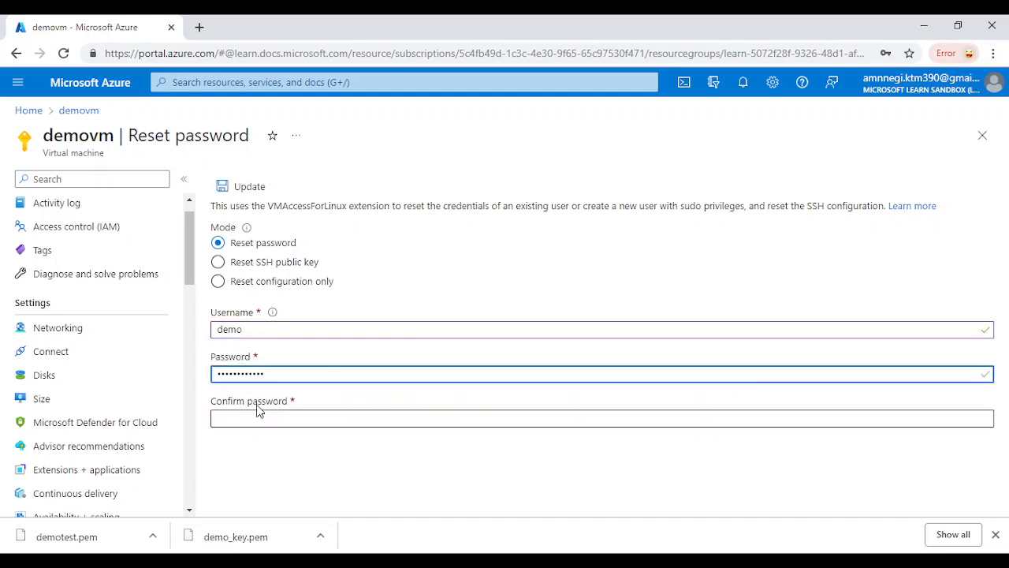
{"action": "left_click", "coordinate": [279, 417]}
{"action": "type", "text": "************"}
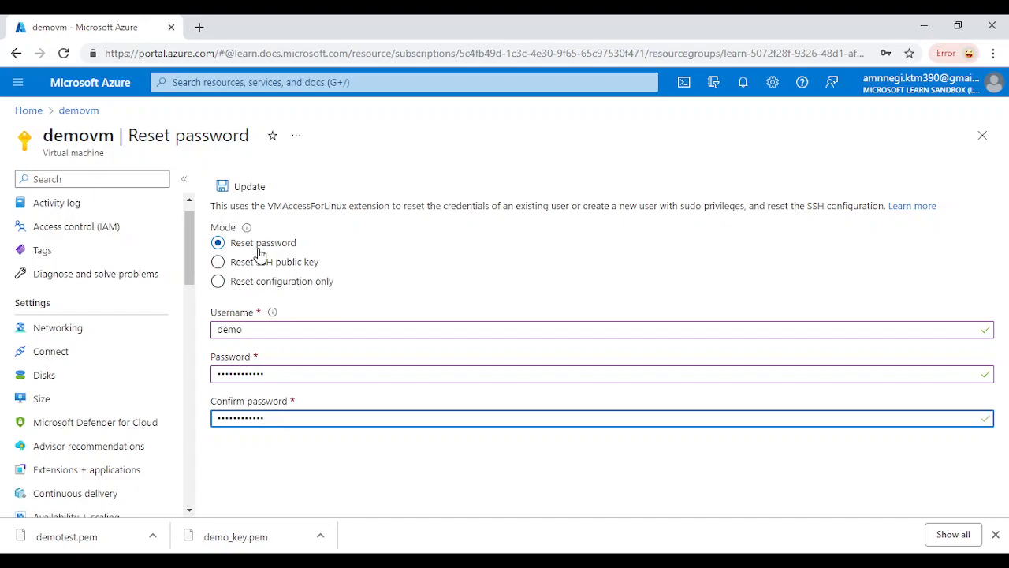
{"action": "left_click", "coordinate": [248, 197]}
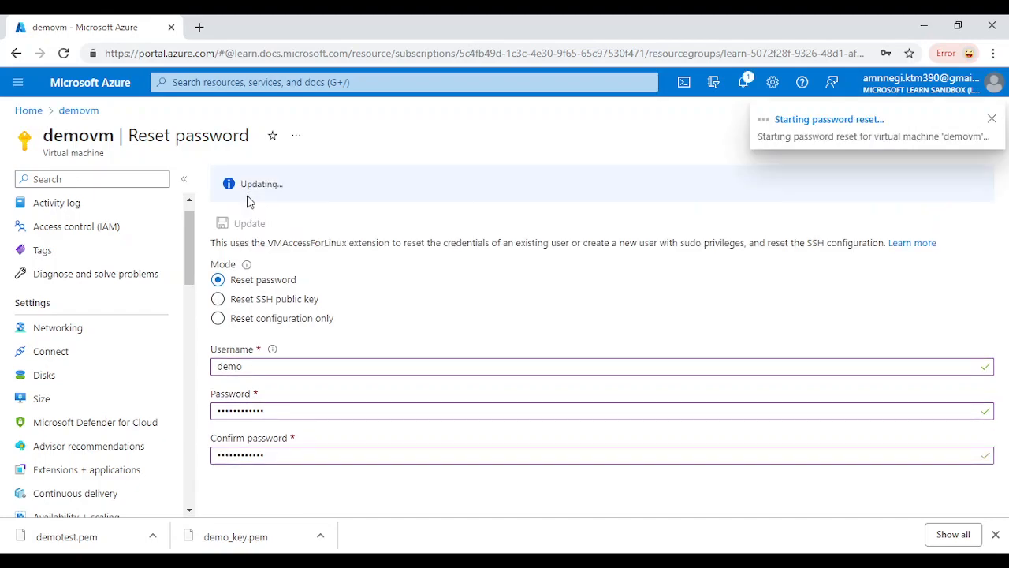
{"action": "scroll", "coordinate": [16, 449], "scroll_direction": "down", "scroll_amount": 1}
{"action": "scroll", "coordinate": [16, 452], "scroll_direction": "down", "scroll_amount": 3}
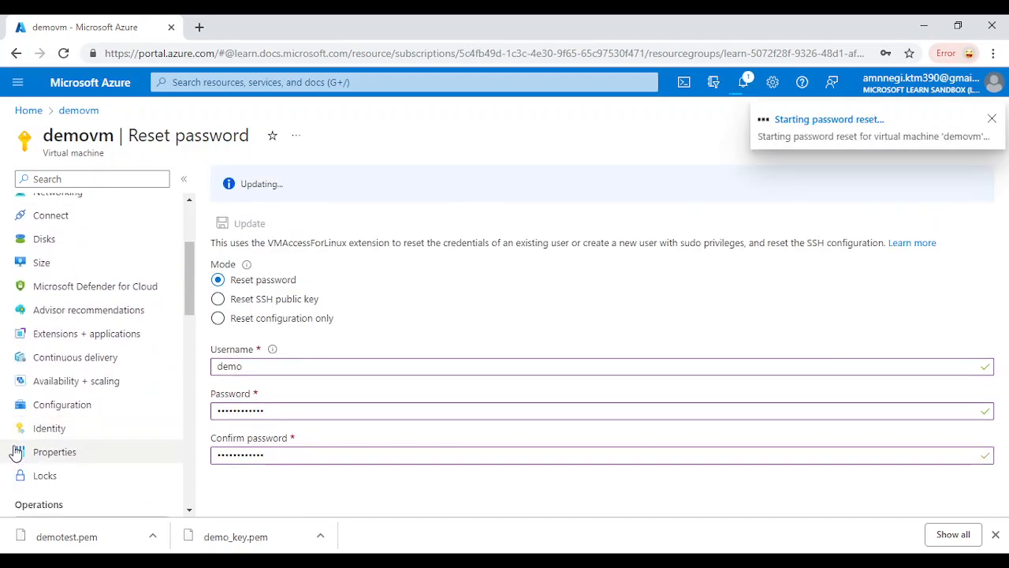
{"action": "scroll", "coordinate": [16, 451], "scroll_direction": "down", "scroll_amount": 3}
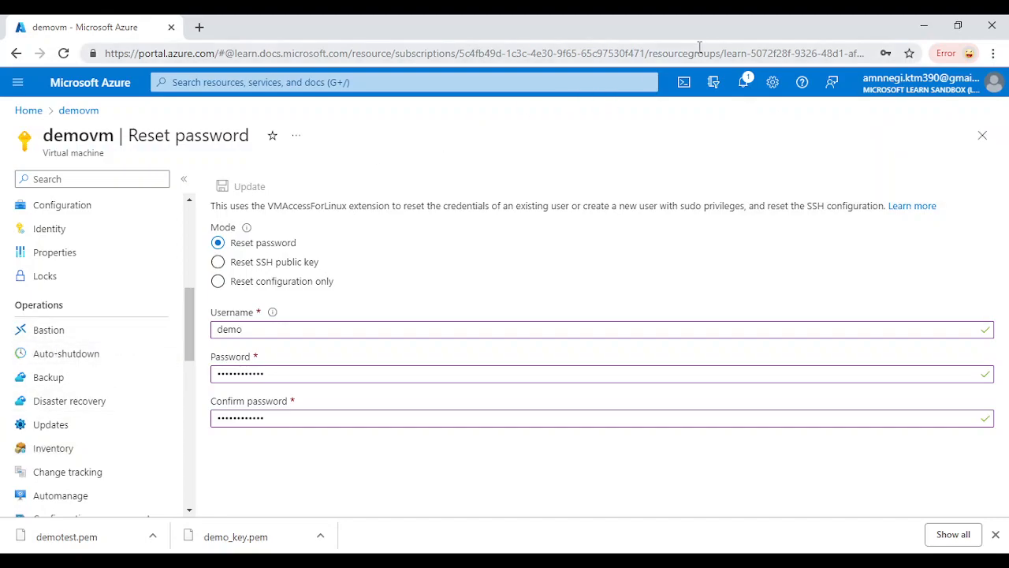
{"action": "left_click", "coordinate": [683, 82]}
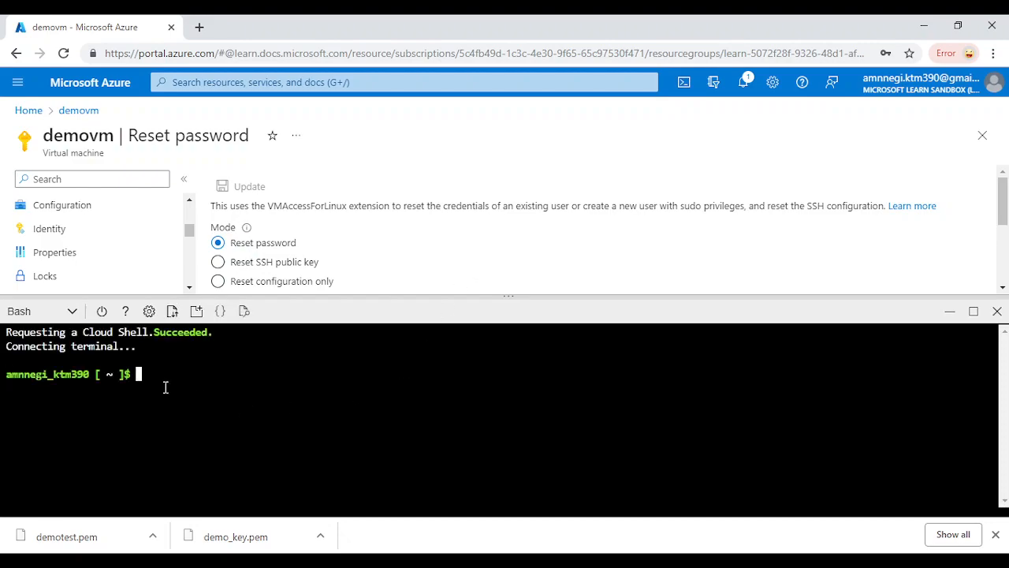
{"action": "type", "text": "ssh demo@"}
{"action": "type", "text": "20.245.223.170"}
{"action": "key", "text": "Return"}
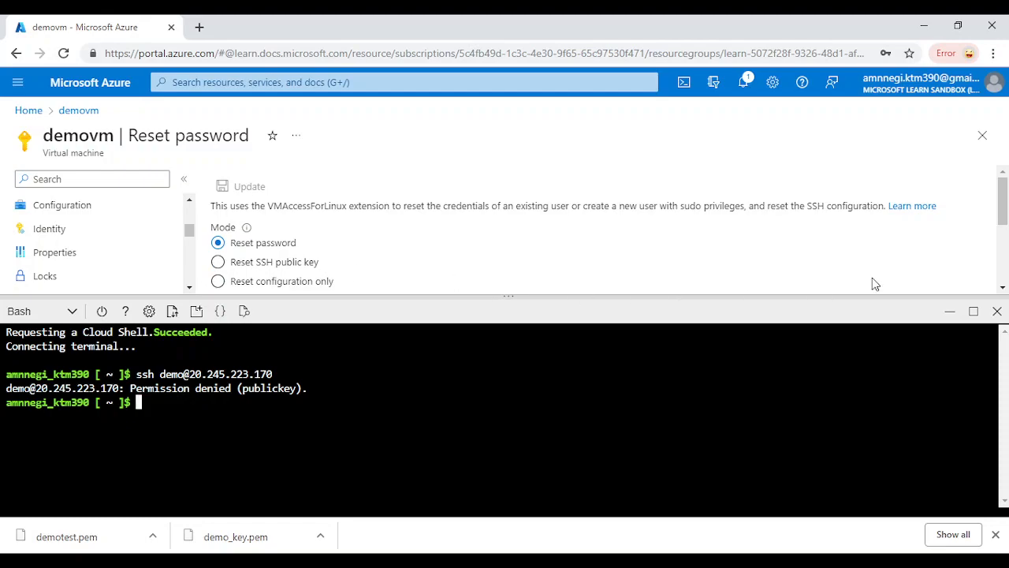
{"action": "left_click", "coordinate": [995, 313]}
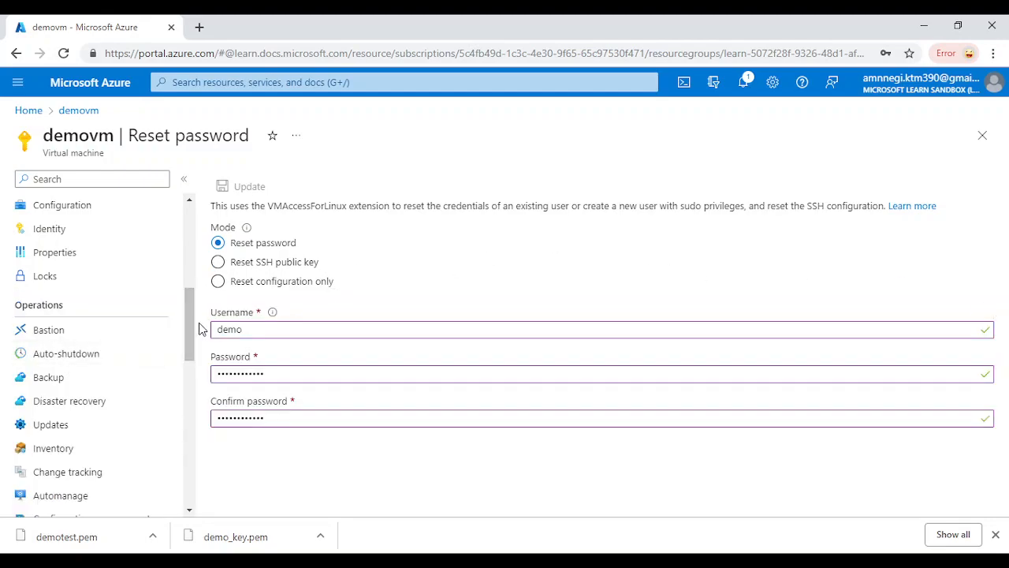
Reset demovm's SSH configuration using the 'Reset configuration only' mode
{"action": "left_click_drag", "start_coordinate": [186, 331], "coordinate": [186, 371]}
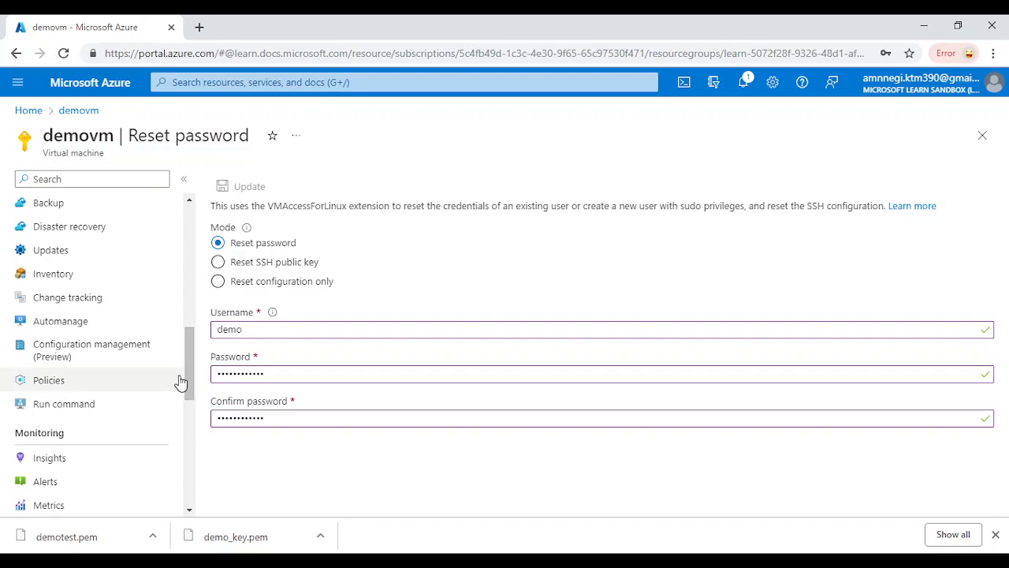
{"action": "left_click_drag", "start_coordinate": [190, 369], "coordinate": [173, 473]}
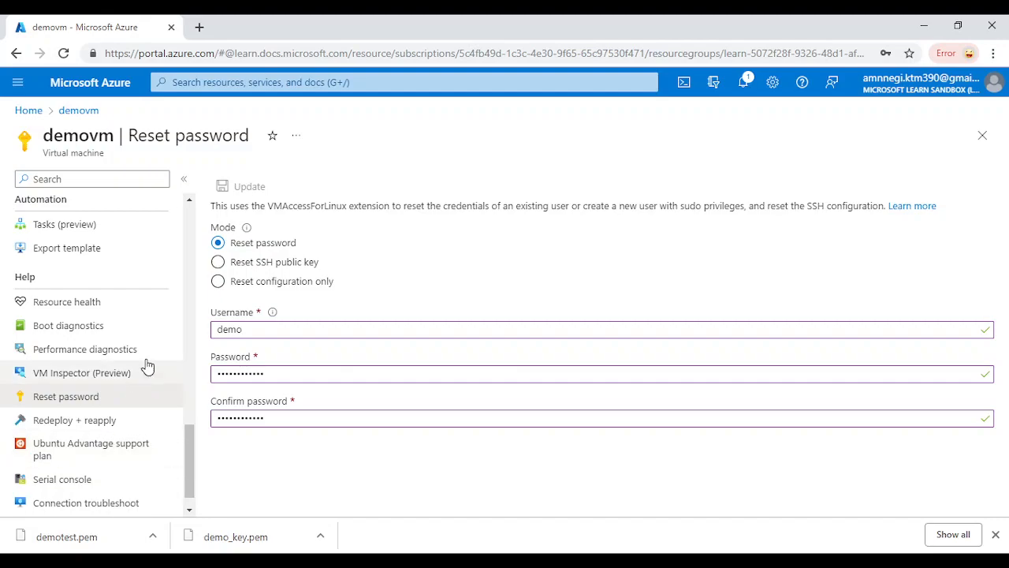
{"action": "left_click", "coordinate": [219, 281]}
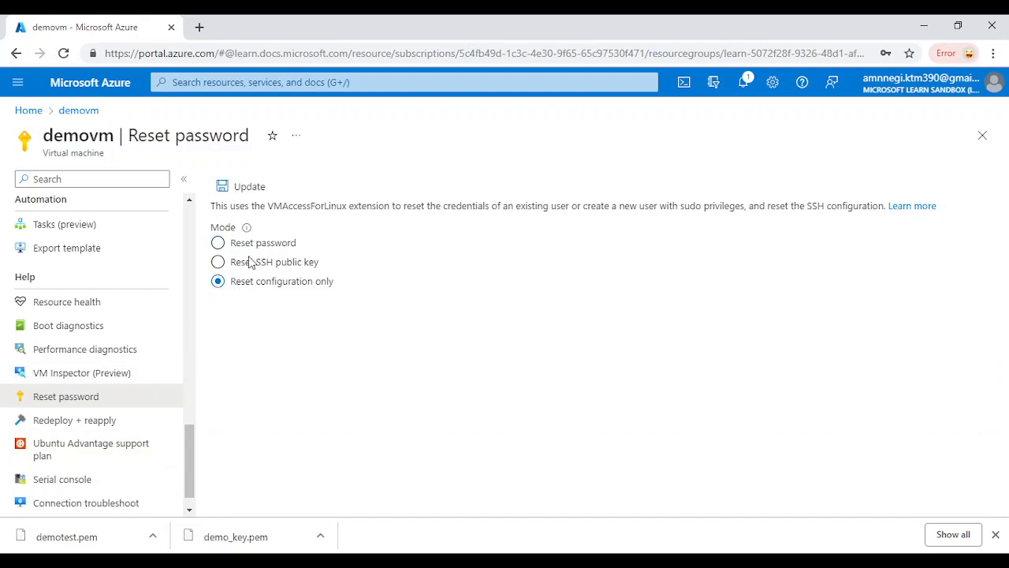
{"action": "left_click", "coordinate": [251, 187]}
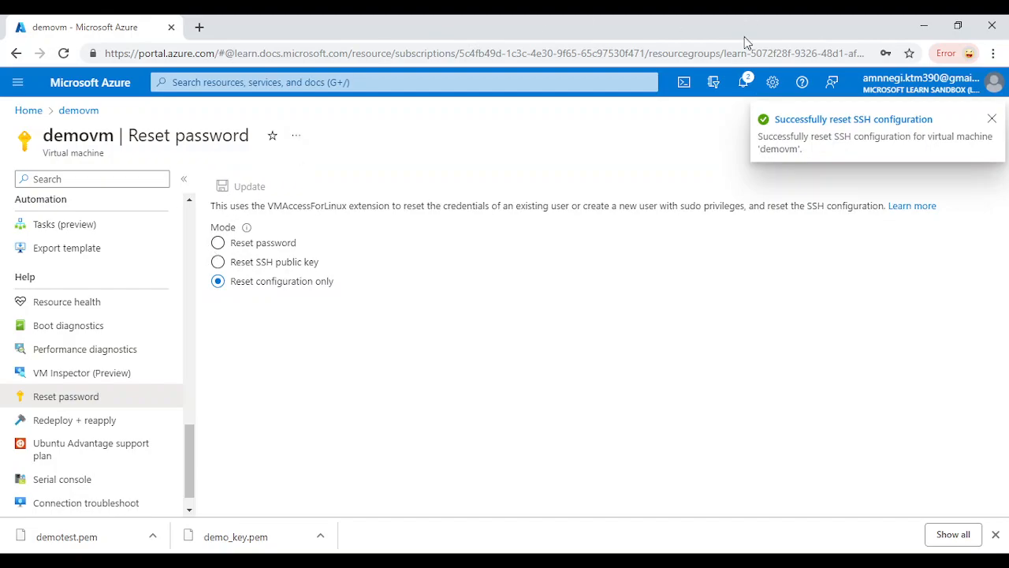
{"action": "left_click", "coordinate": [683, 83]}
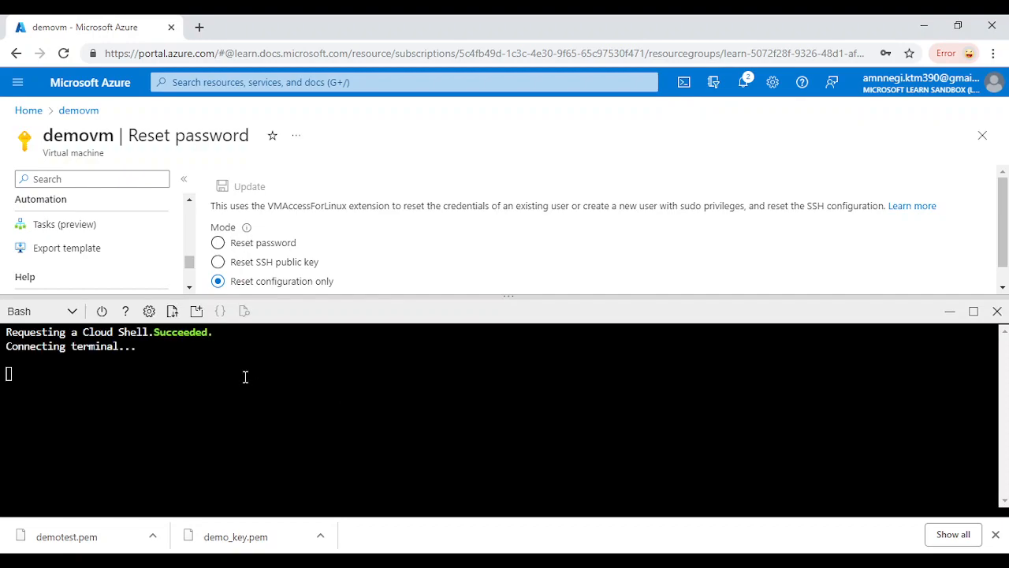
{"action": "type", "text": "ss"}
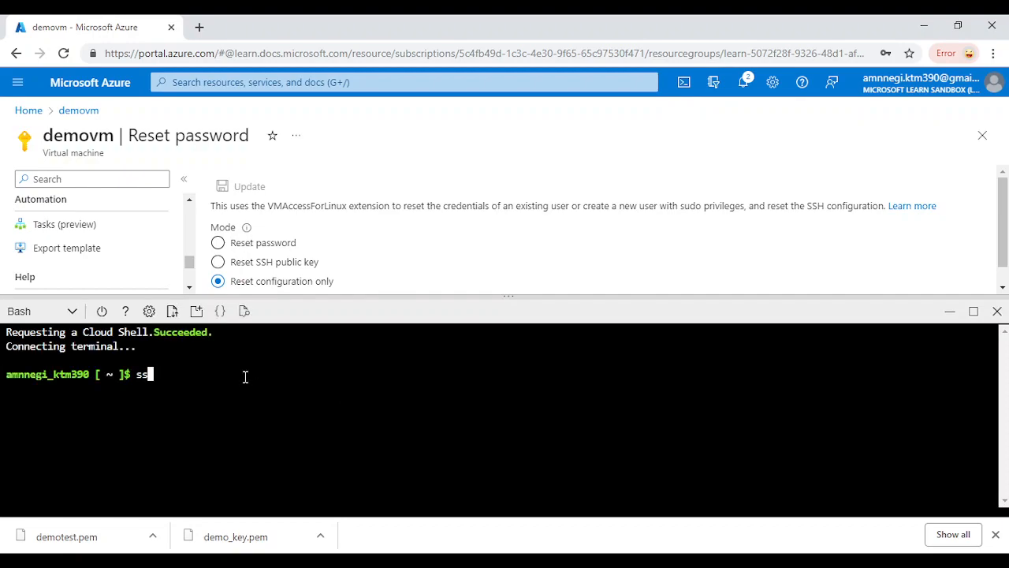
{"action": "type", "text": "h demo@"}
{"action": "type", "text": "20.245.223.170"}
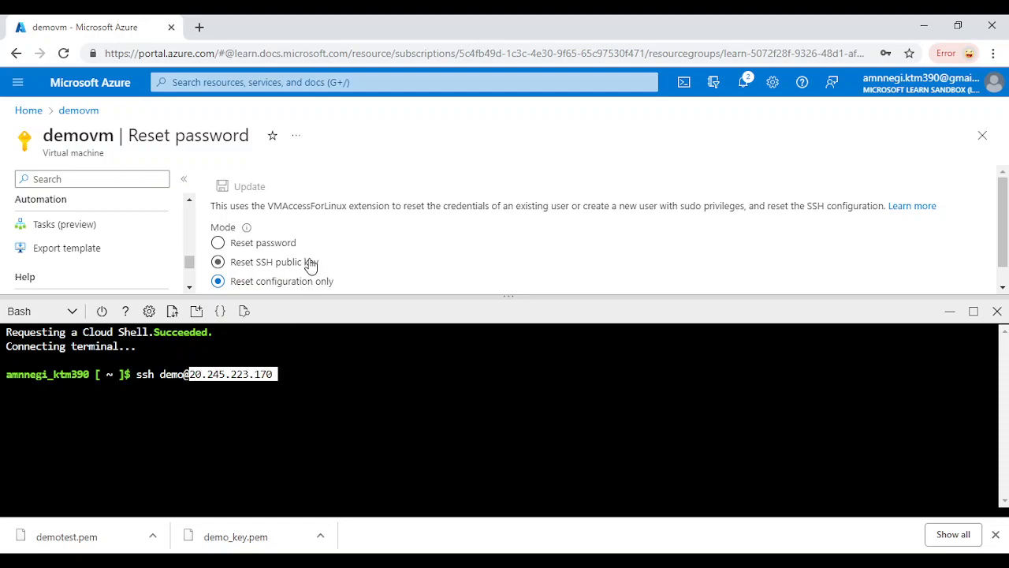
{"action": "key", "text": "Return"}
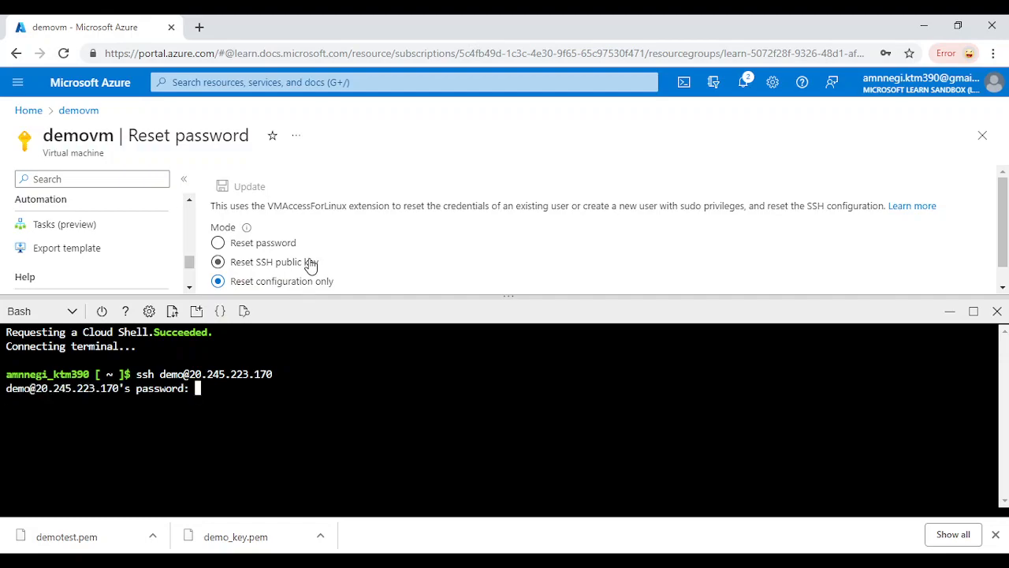
{"action": "key", "text": "Return"}
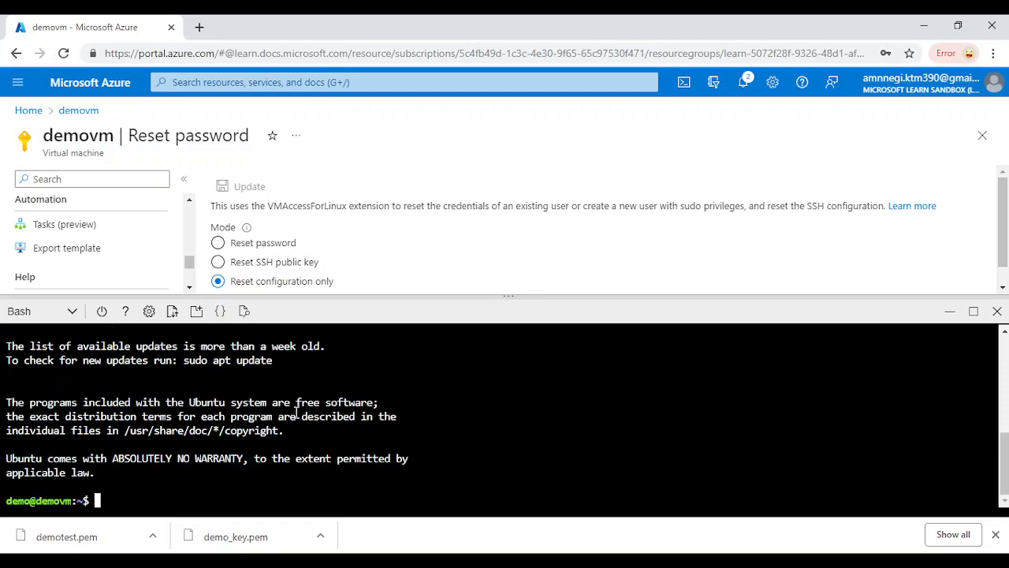
{"action": "left_click", "coordinate": [996, 311]}
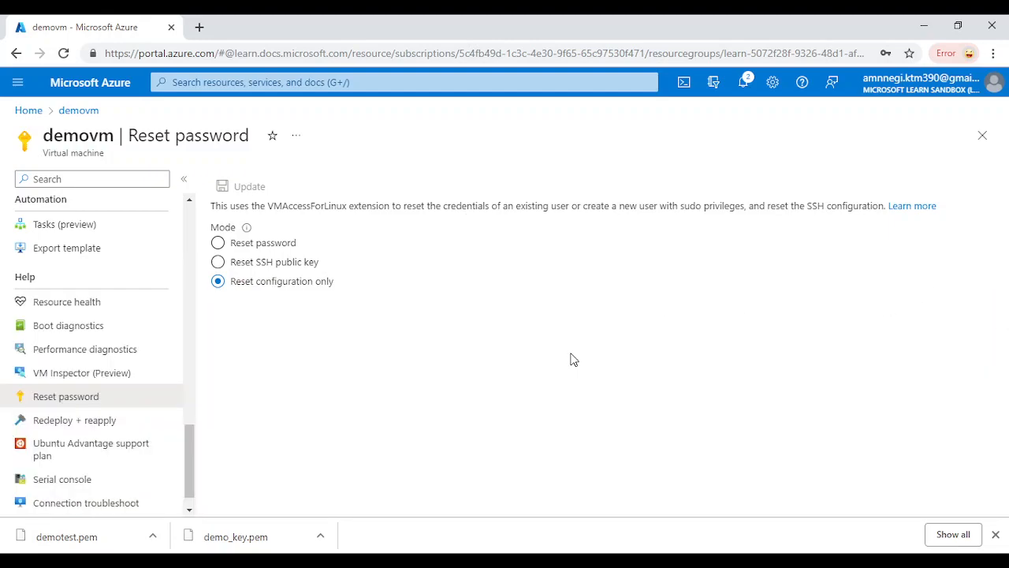
{"action": "scroll", "coordinate": [118, 369], "scroll_direction": "up", "scroll_amount": 2}
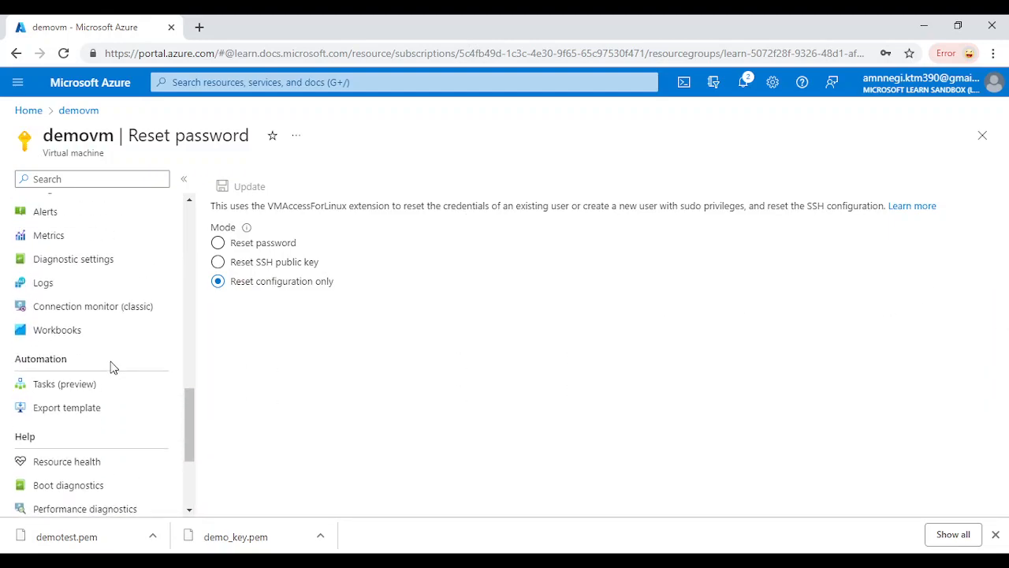
{"action": "scroll", "coordinate": [113, 368], "scroll_direction": "up", "scroll_amount": 10}
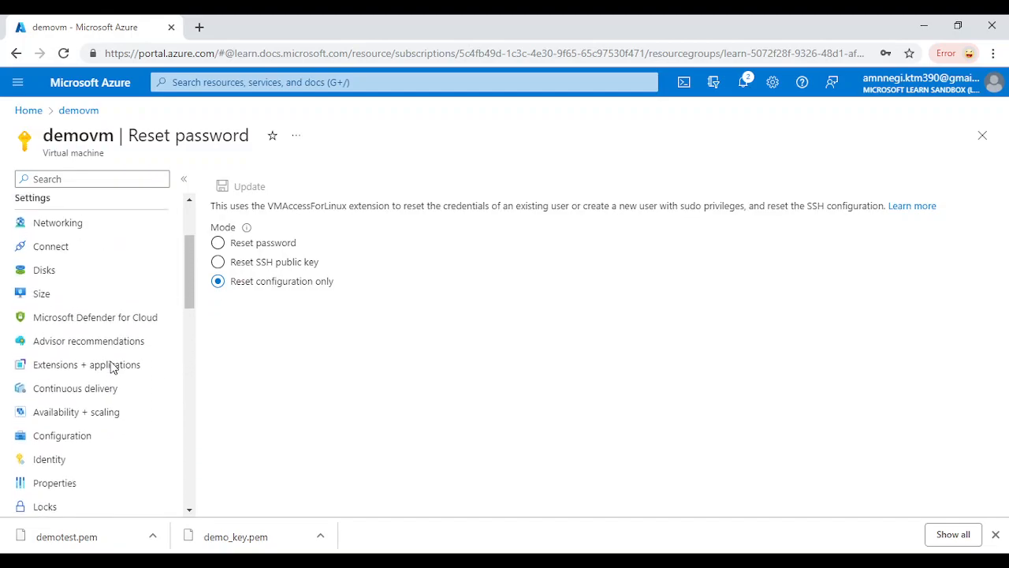
{"action": "scroll", "coordinate": [113, 368], "scroll_direction": "up", "scroll_amount": 3}
{"action": "scroll", "coordinate": [129, 433], "scroll_direction": "down", "scroll_amount": 5}
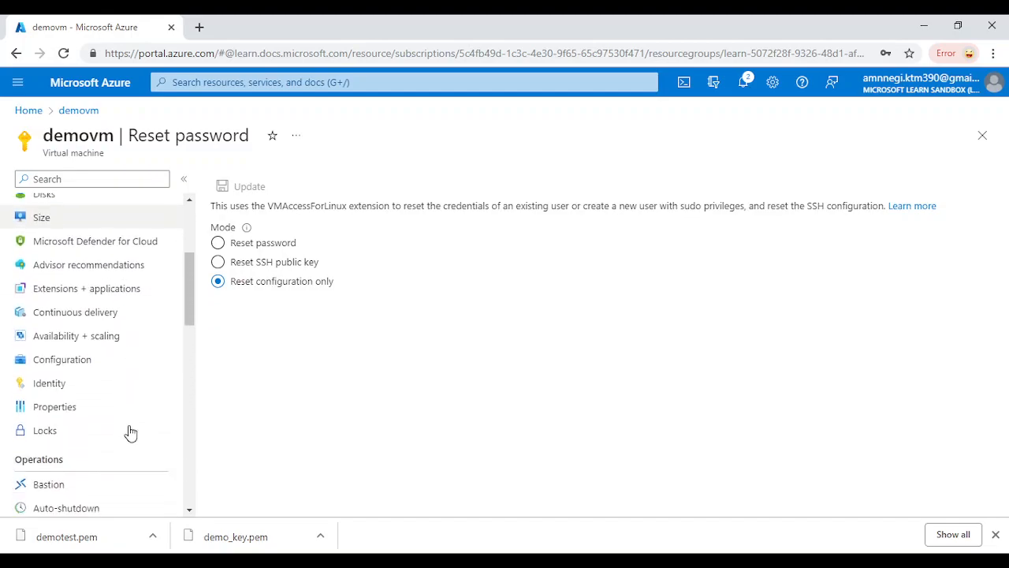
{"action": "scroll", "coordinate": [131, 433], "scroll_direction": "down", "scroll_amount": 3}
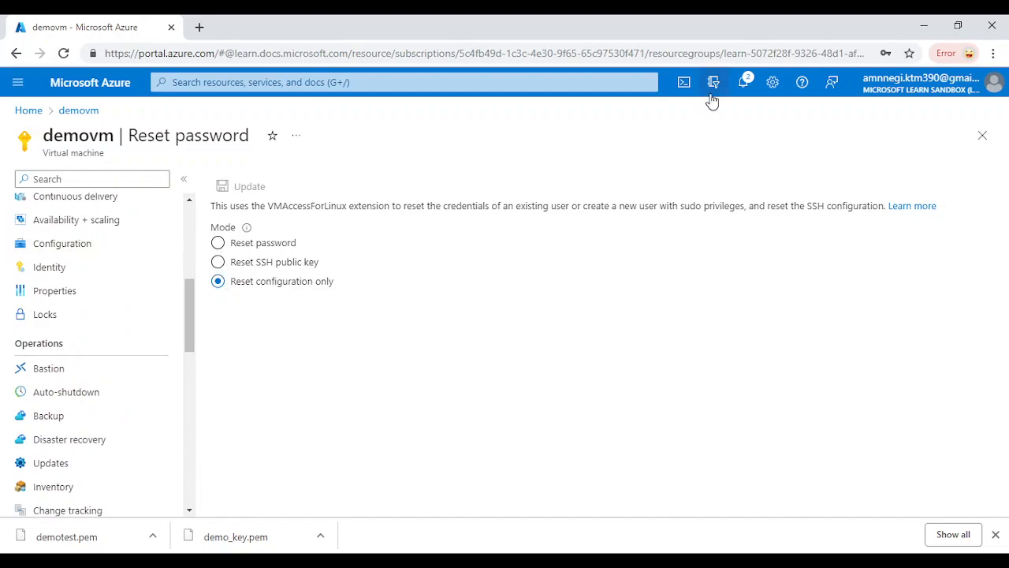
{"action": "left_click", "coordinate": [688, 88]}
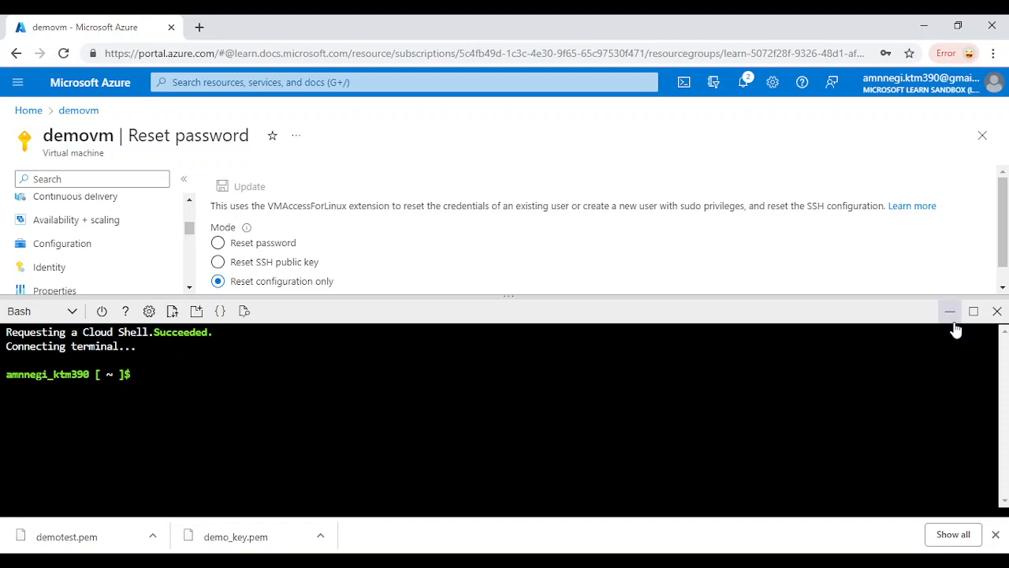
{"action": "left_click", "coordinate": [997, 315]}
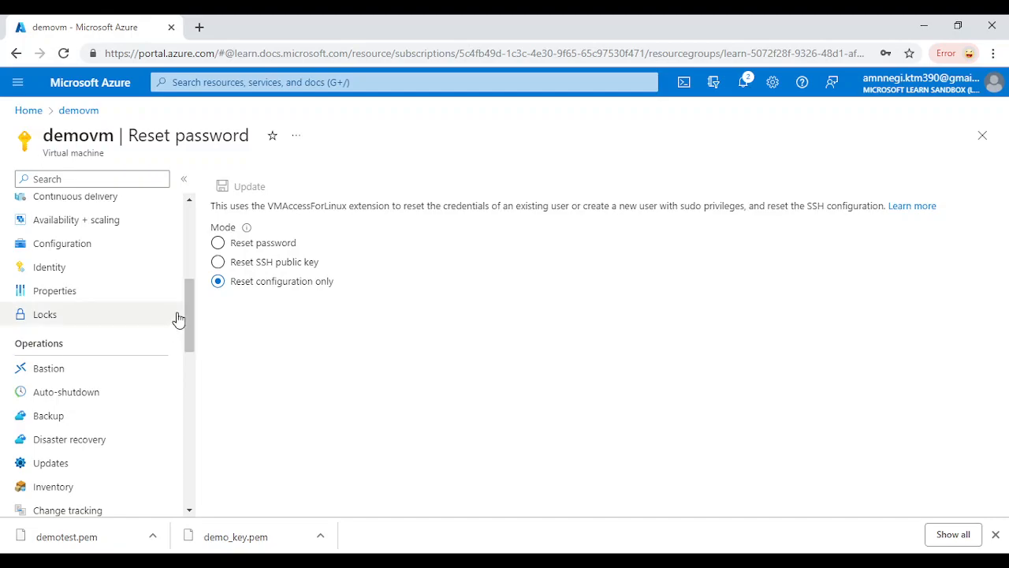
{"action": "left_click", "coordinate": [684, 82]}
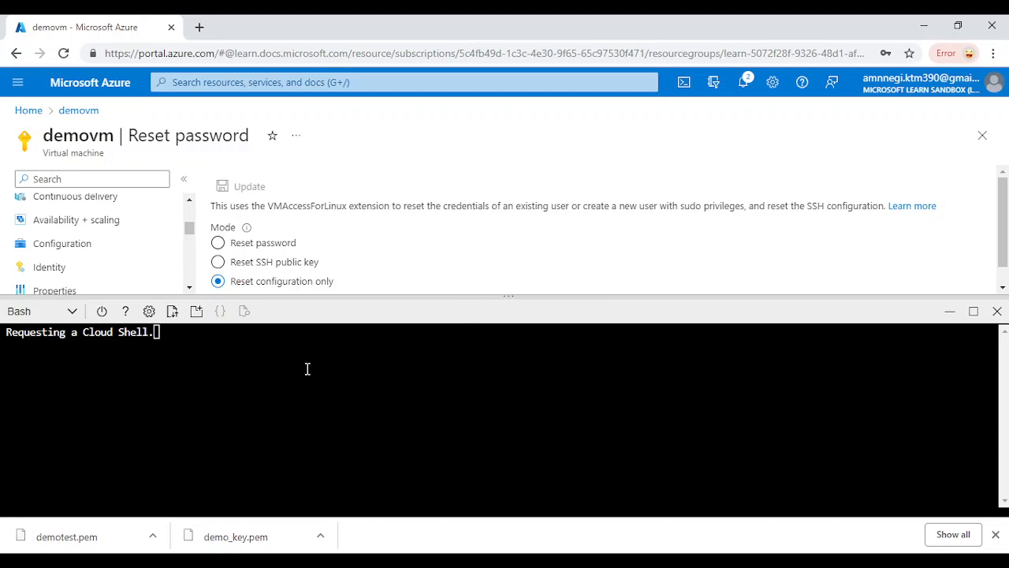
{"action": "type", "text": "ssh "}
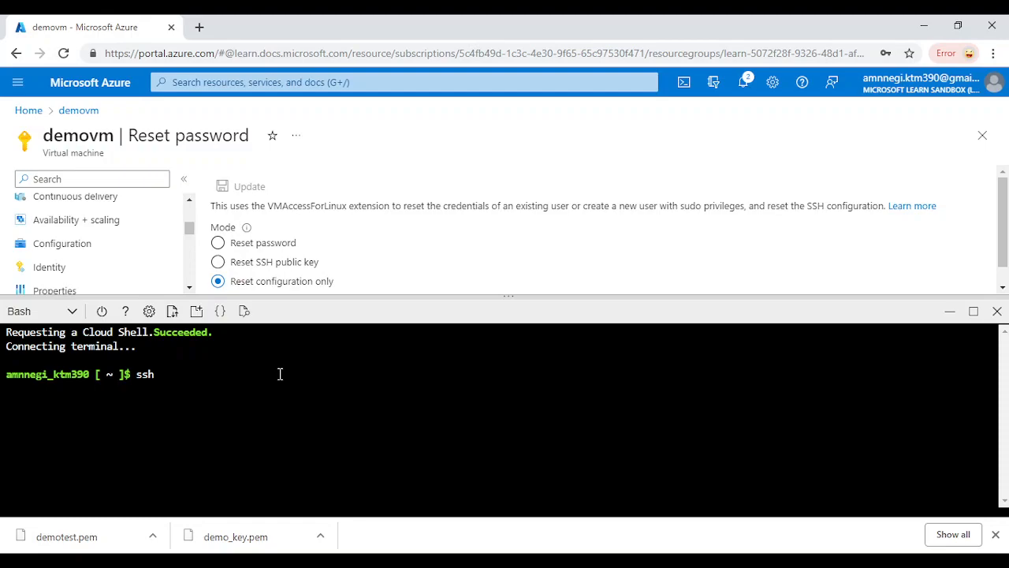
{"action": "type", "text": "demo@"}
{"action": "type", "text": "20.245.223.170"}
{"action": "key", "text": "Return"}
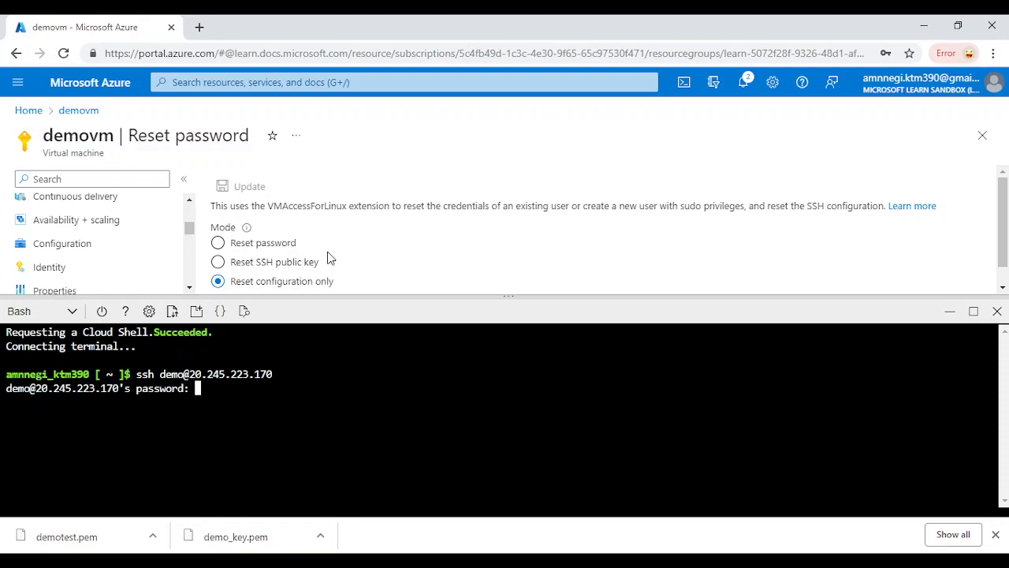
{"action": "key", "text": "Return"}
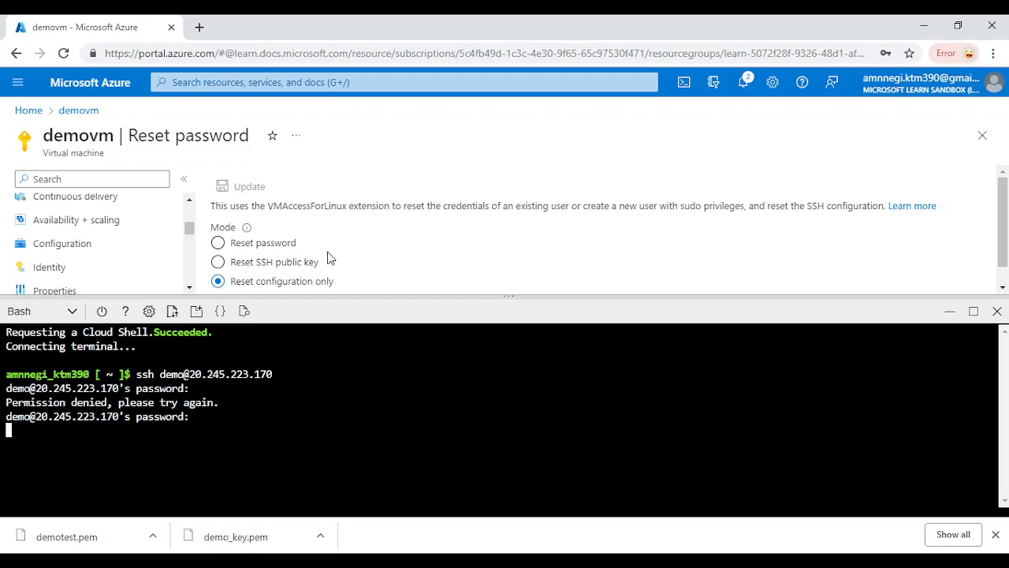
{"action": "key", "text": "Return"}
Elevate to root with sudo su and the password, then close Cloud Shell
{"action": "type", "text": "sudo su"}
{"action": "key", "text": "Return"}
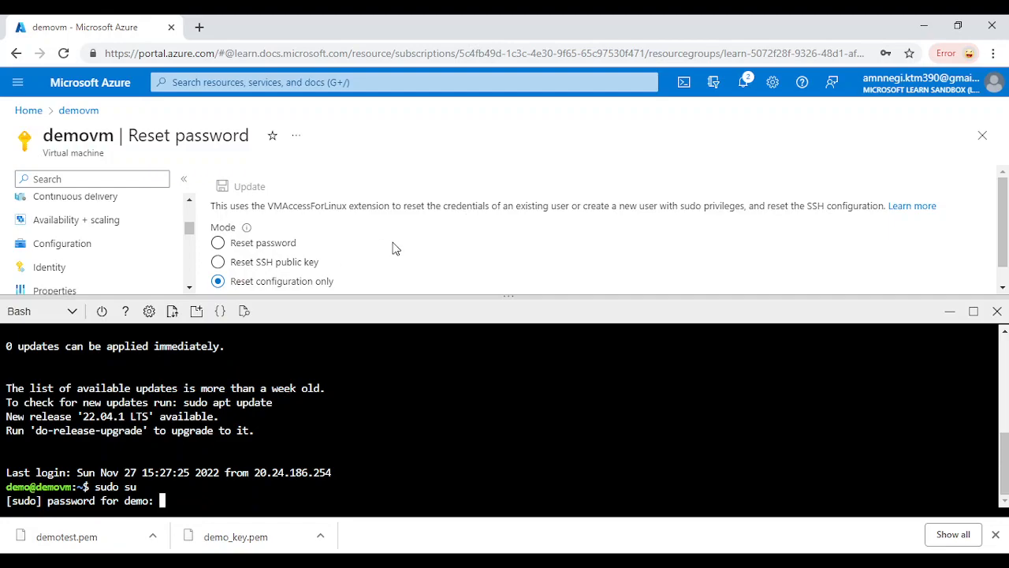
{"action": "key", "text": "Return"}
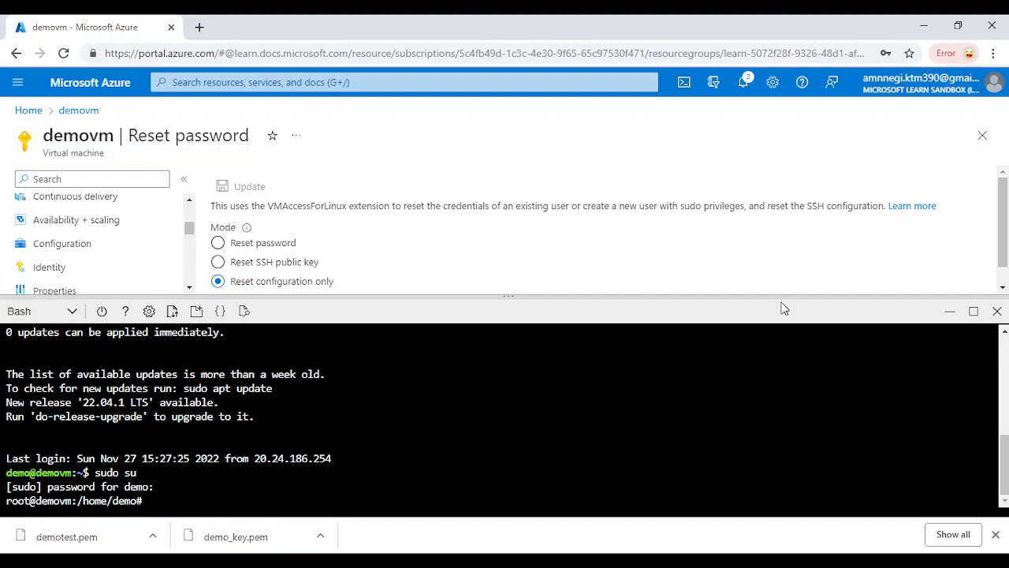
{"action": "left_click", "coordinate": [993, 313]}
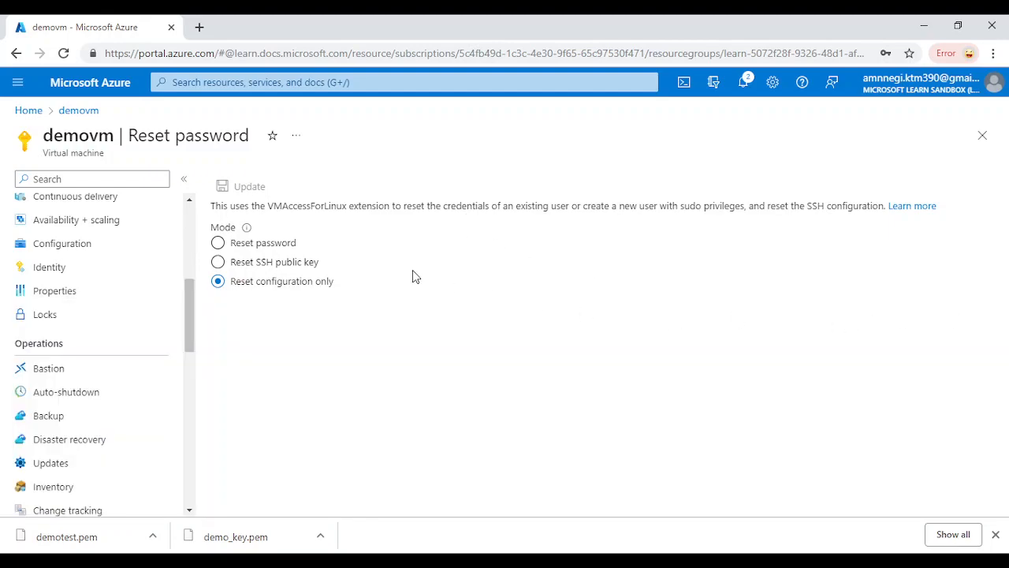
{"action": "scroll", "coordinate": [190, 292], "scroll_direction": "up", "scroll_amount": 1}
{"action": "left_click_drag", "start_coordinate": [191, 289], "coordinate": [190, 237]}
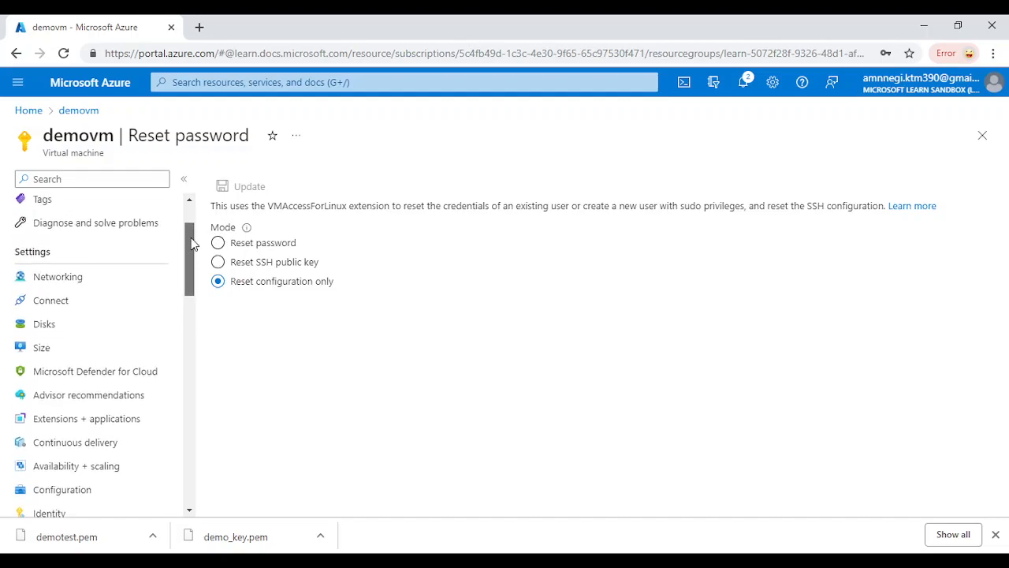
{"action": "left_click", "coordinate": [218, 282]}
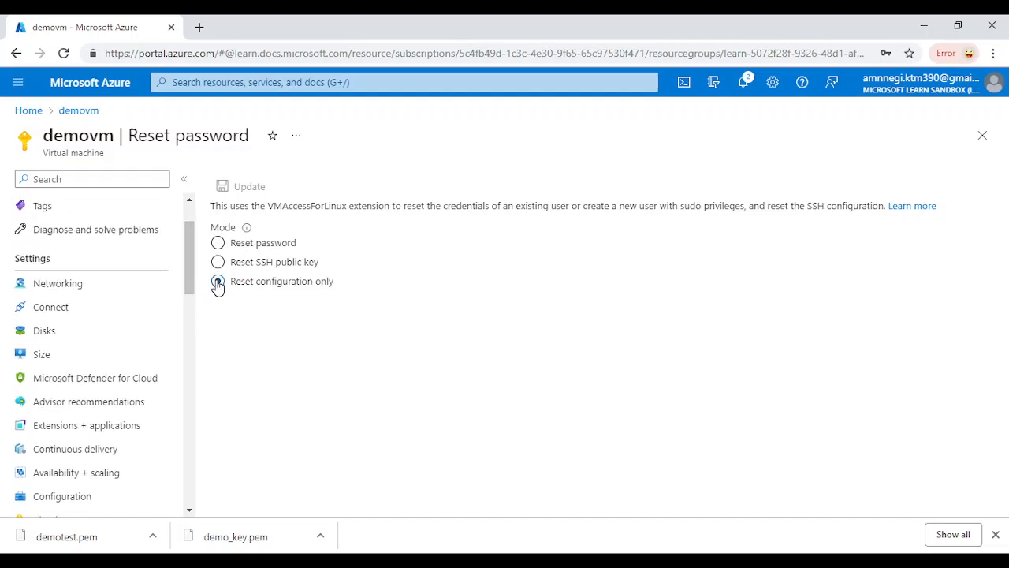